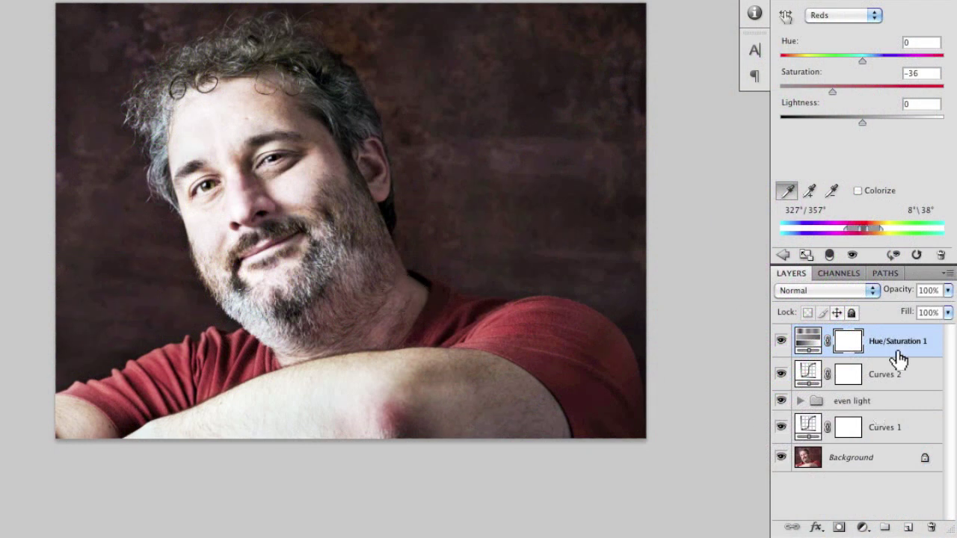
# - Add a Photo Filter adjustment layer above Hue/Saturation 1 using Warming Filter (85) at 40% density
pyautogui.click(863, 528)
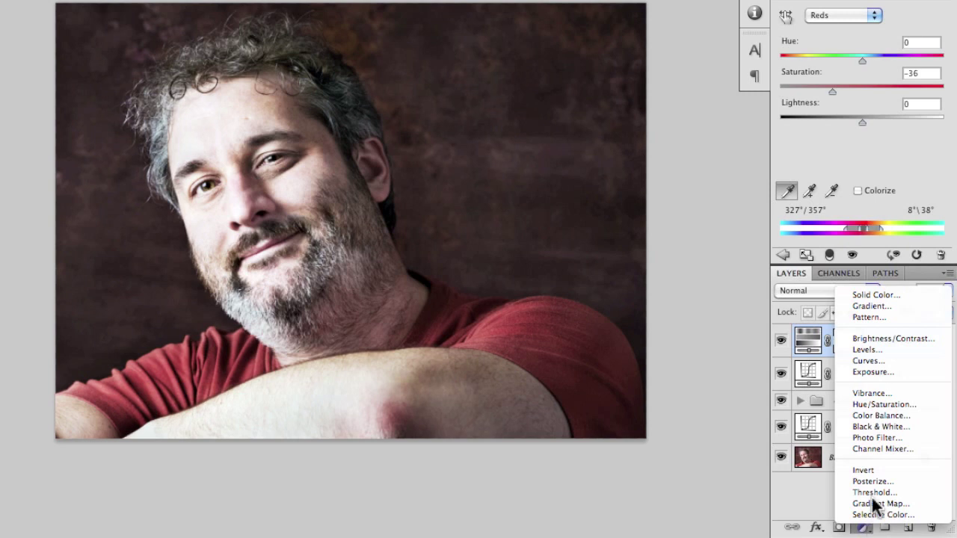
pyautogui.click(874, 437)
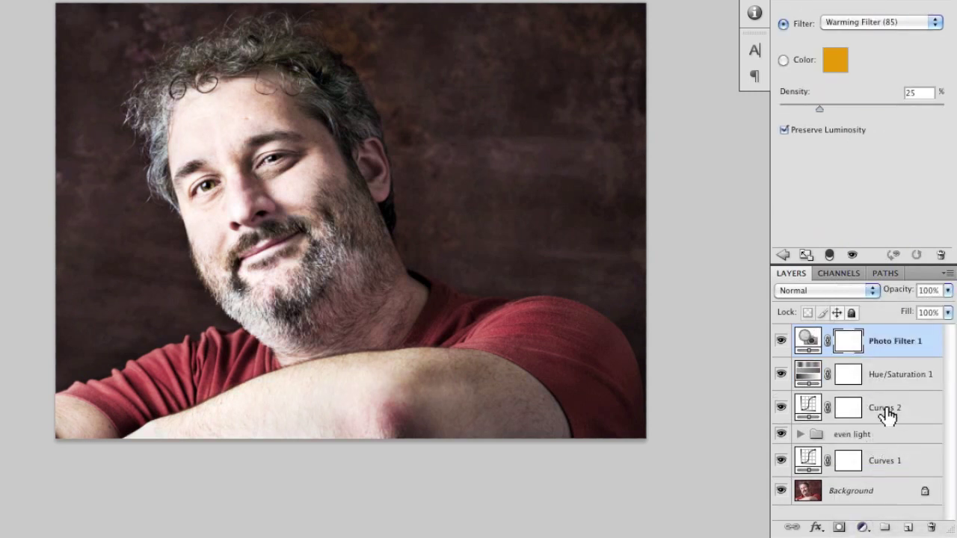
pyautogui.click(844, 22)
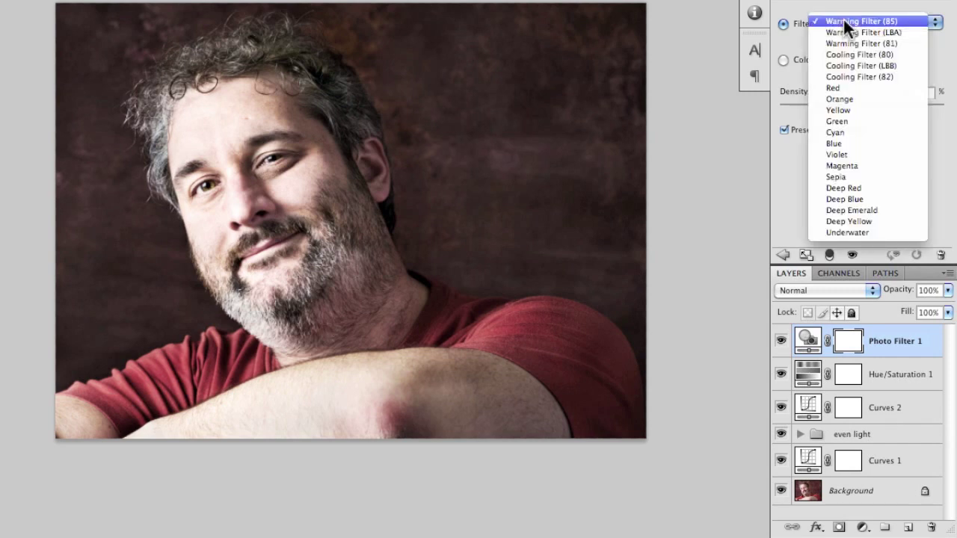
pyautogui.click(893, 20)
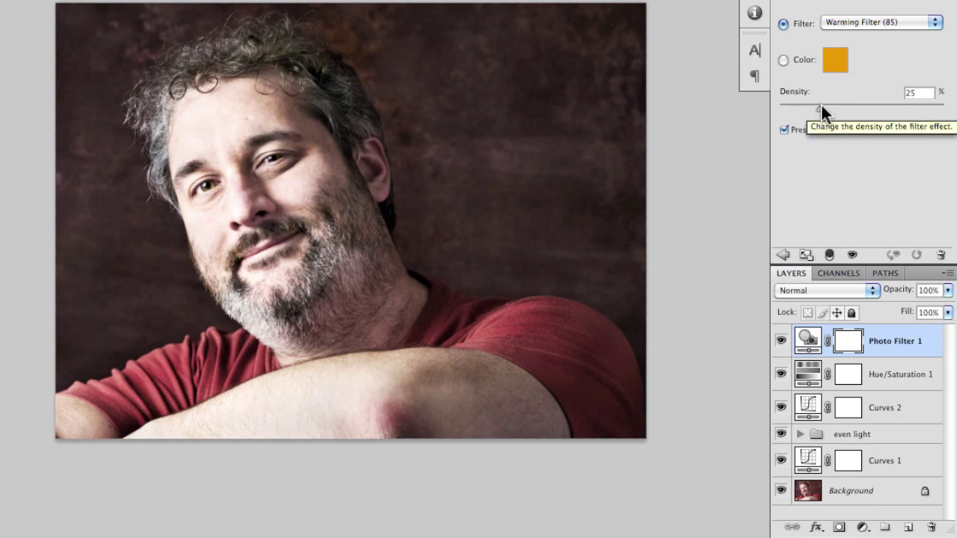
pyautogui.moveTo(820, 109); pyautogui.dragTo(843, 110)
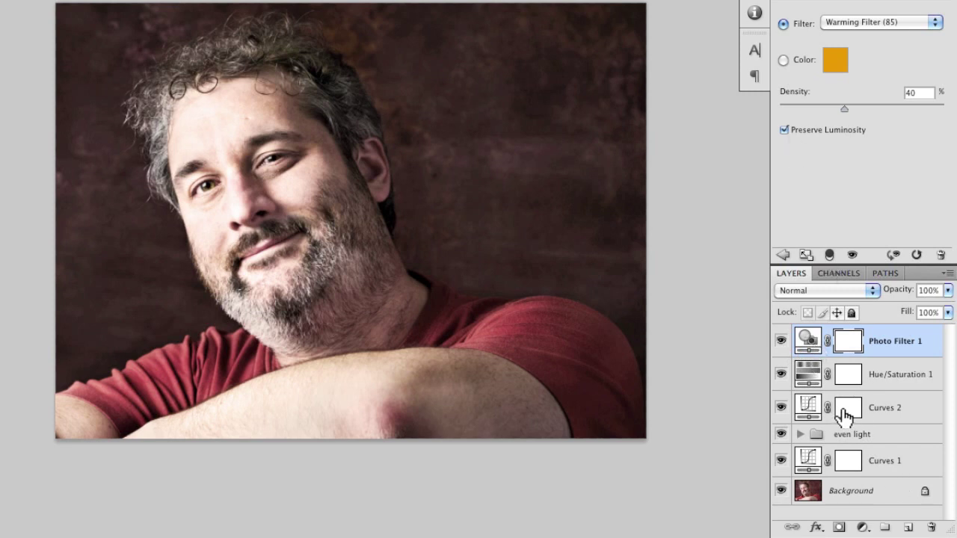
# - Hide the Curves 2, Hue/Saturation 1 and Photo Filter 1 layers, and show them again one by one to compare
pyautogui.moveTo(782, 409); pyautogui.dragTo(774, 351)
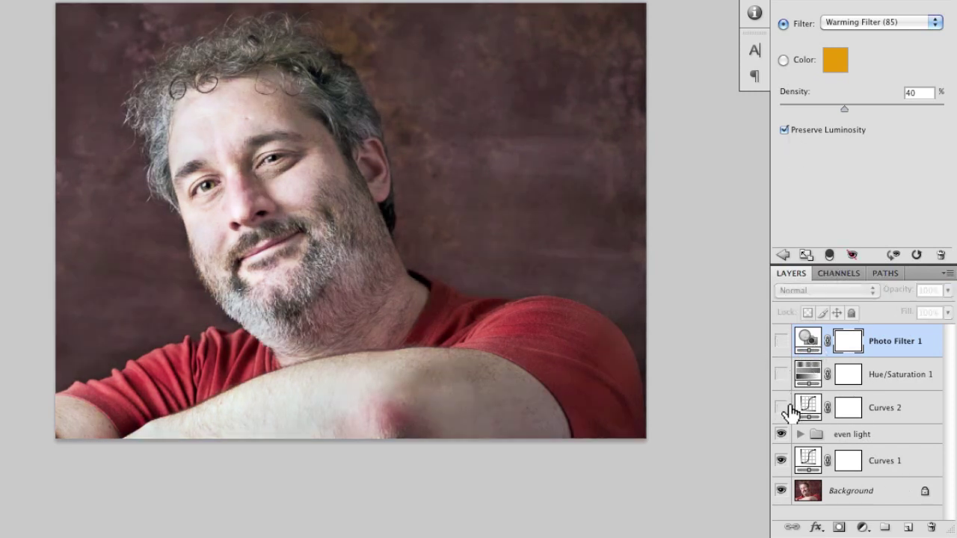
pyautogui.click(781, 407)
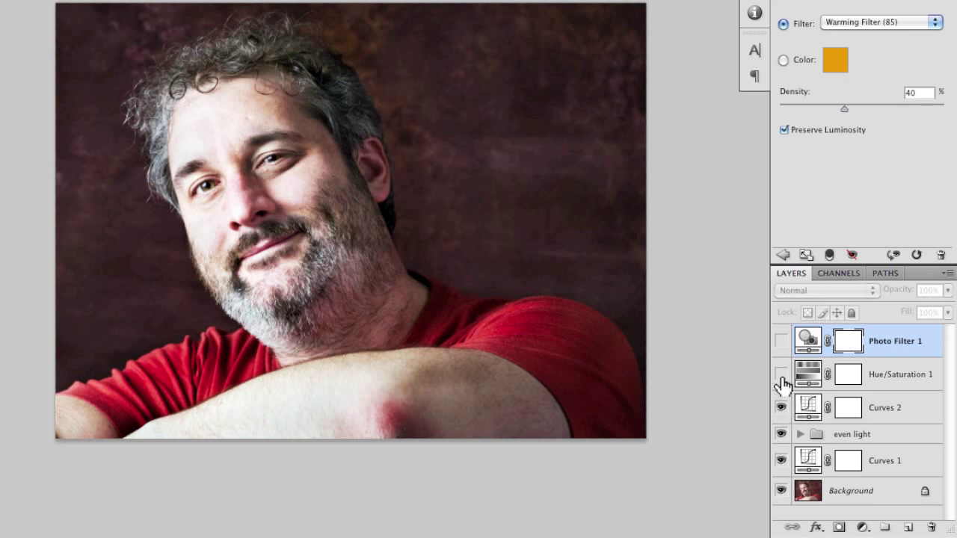
pyautogui.click(780, 376)
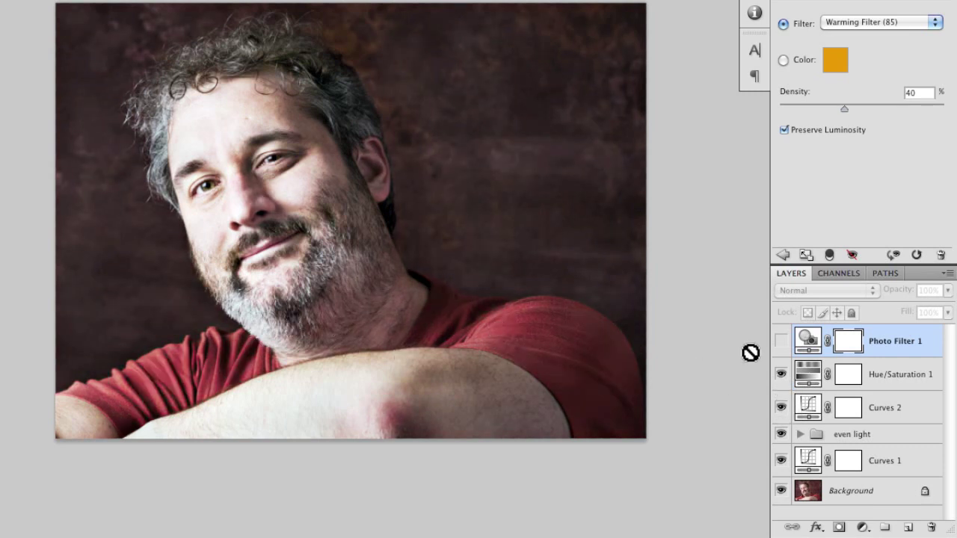
pyautogui.click(780, 340)
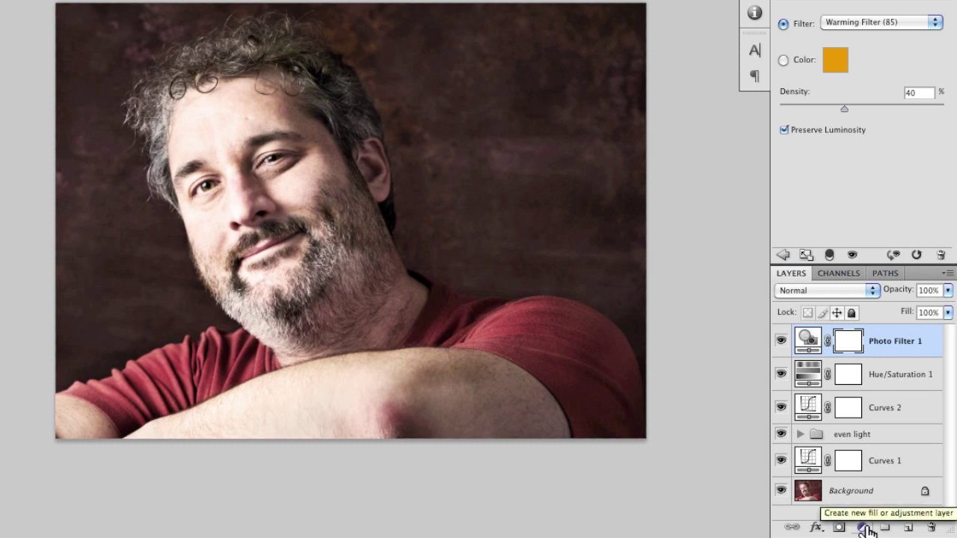
# - Duplicate the Background layer and move the copy to the top of the layer stack
pyautogui.click(837, 499)
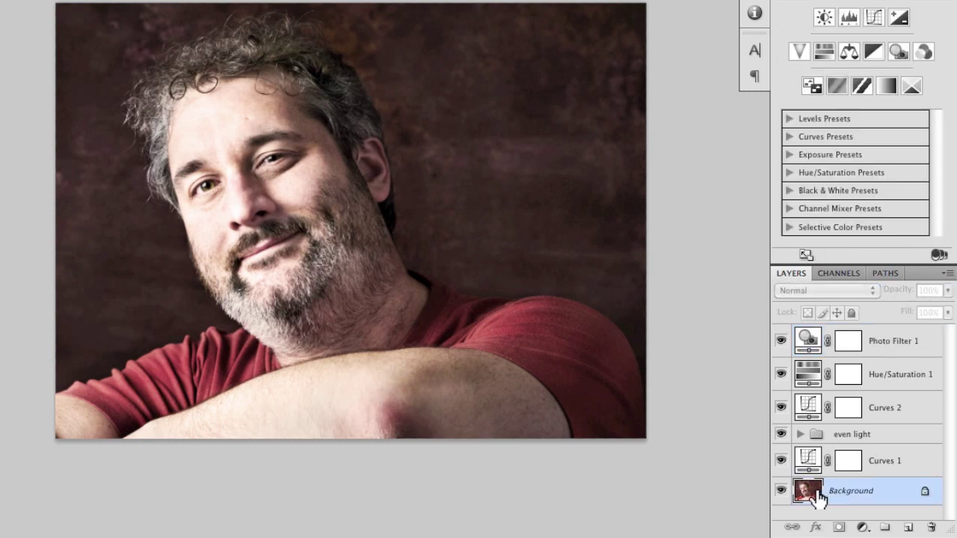
pyautogui.moveTo(816, 497); pyautogui.dragTo(905, 527)
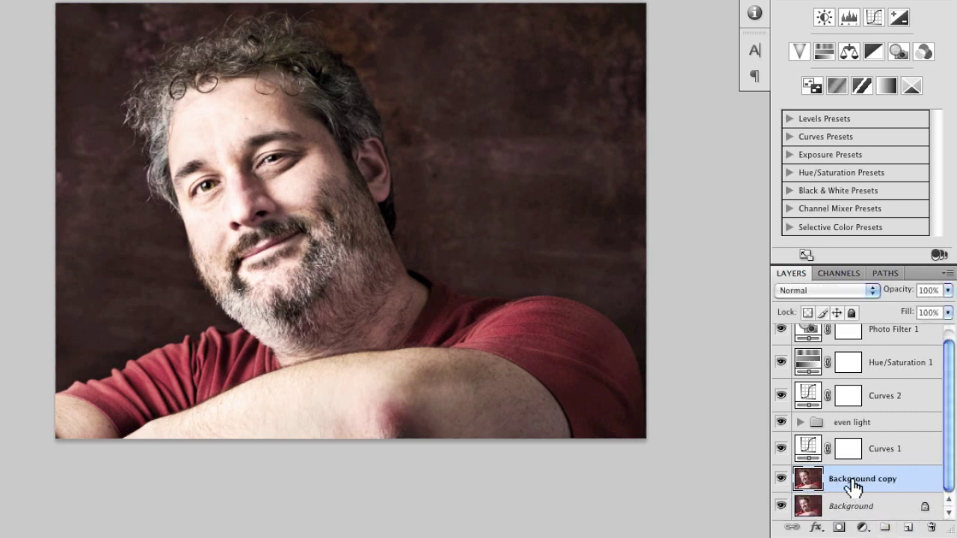
pyautogui.scroll(1, 865, 489)
pyautogui.moveTo(865, 490); pyautogui.dragTo(852, 339)
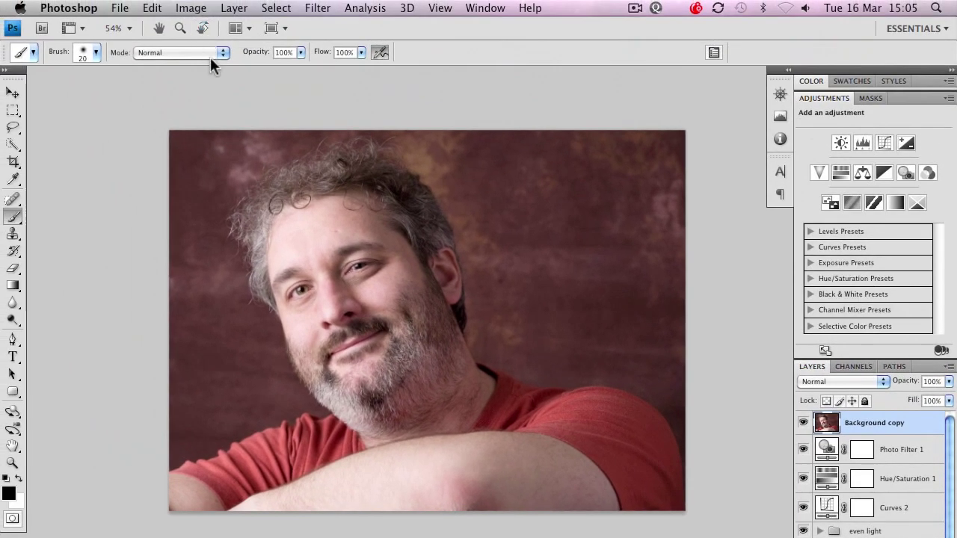
# - Start the High Pass filter on the Background copy layer and preview it with a radius of 3.0 pixels
pyautogui.click(319, 8)
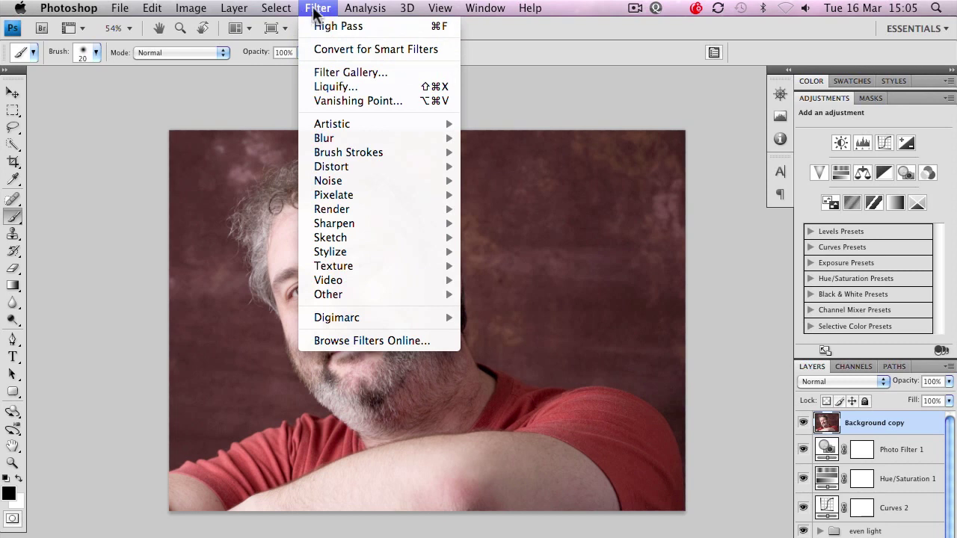
pyautogui.moveTo(333, 292)
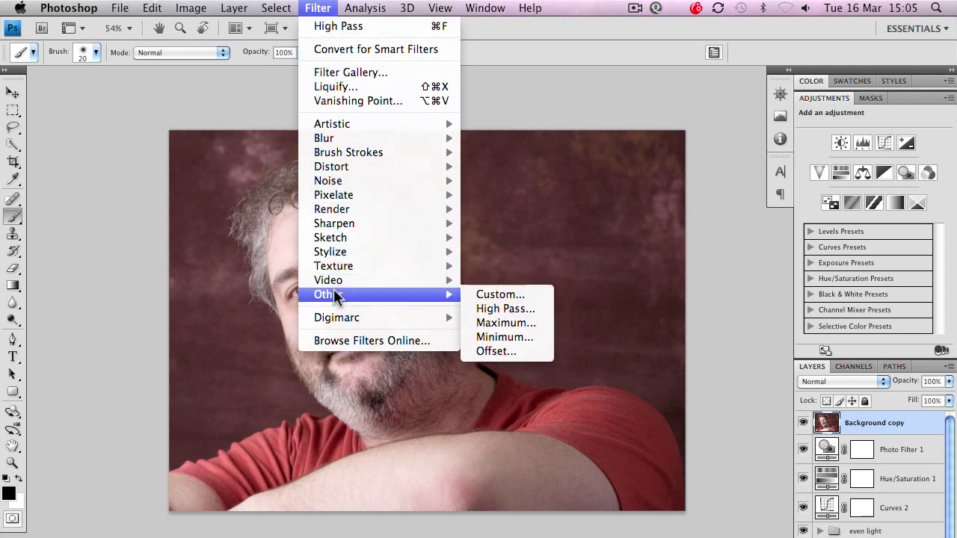
pyautogui.click(489, 310)
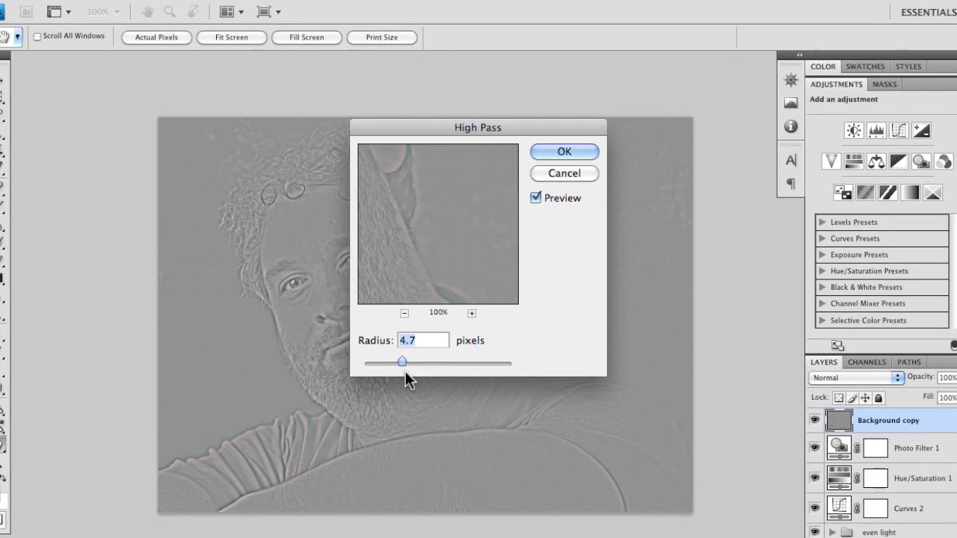
pyautogui.moveTo(397, 338); pyautogui.dragTo(348, 327)
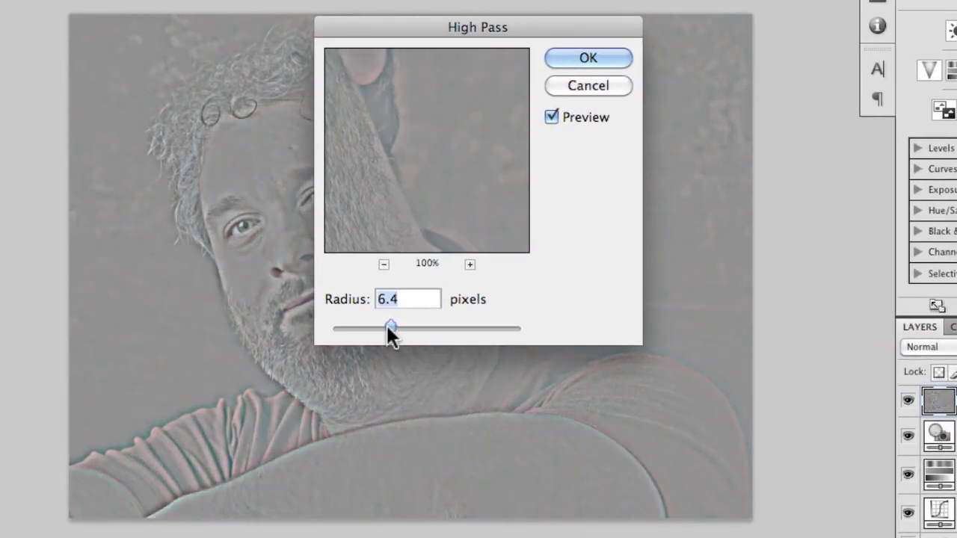
pyautogui.moveTo(401, 28); pyautogui.dragTo(579, 113)
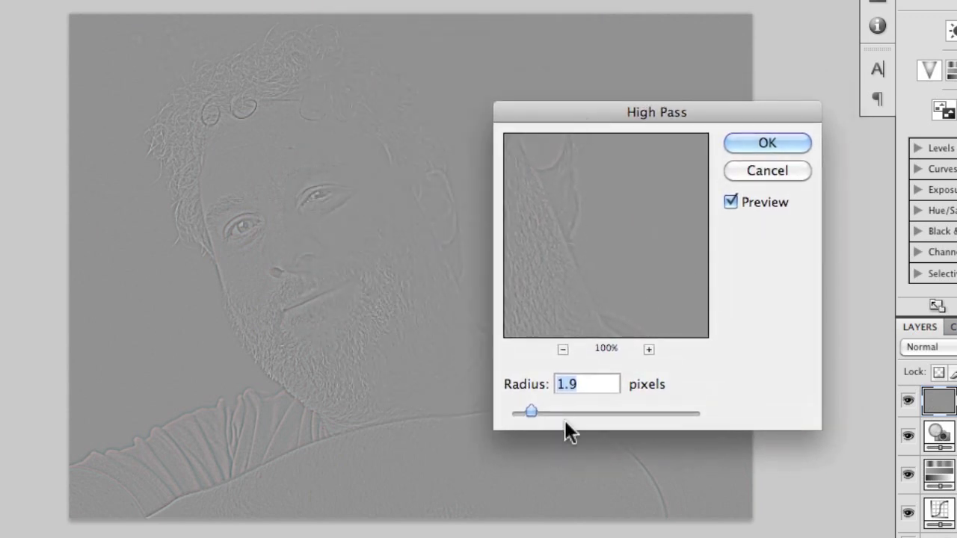
pyautogui.moveTo(531, 412); pyautogui.dragTo(539, 406)
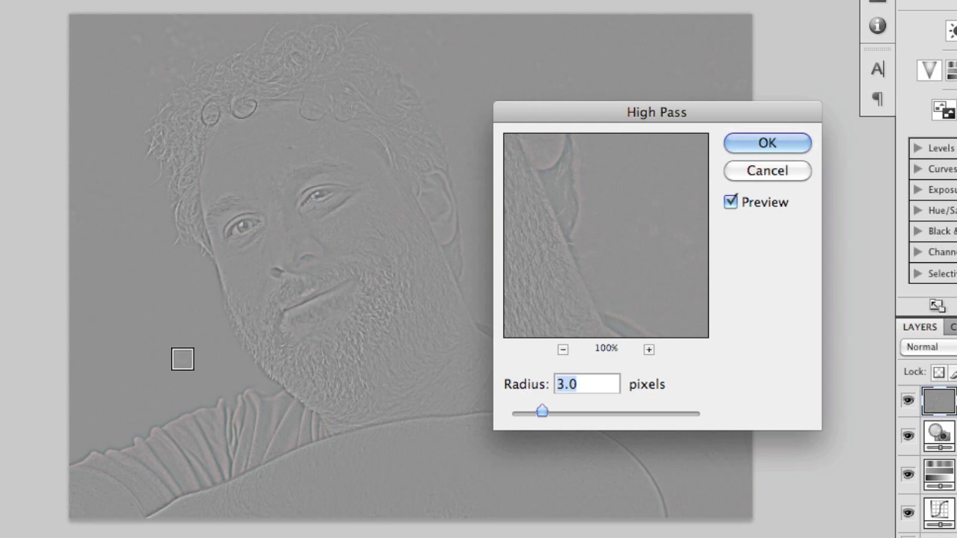
# - Fine-tune the High Pass radius to 6.4 pixels and apply the filter
pyautogui.moveTo(540, 411); pyautogui.dragTo(577, 411)
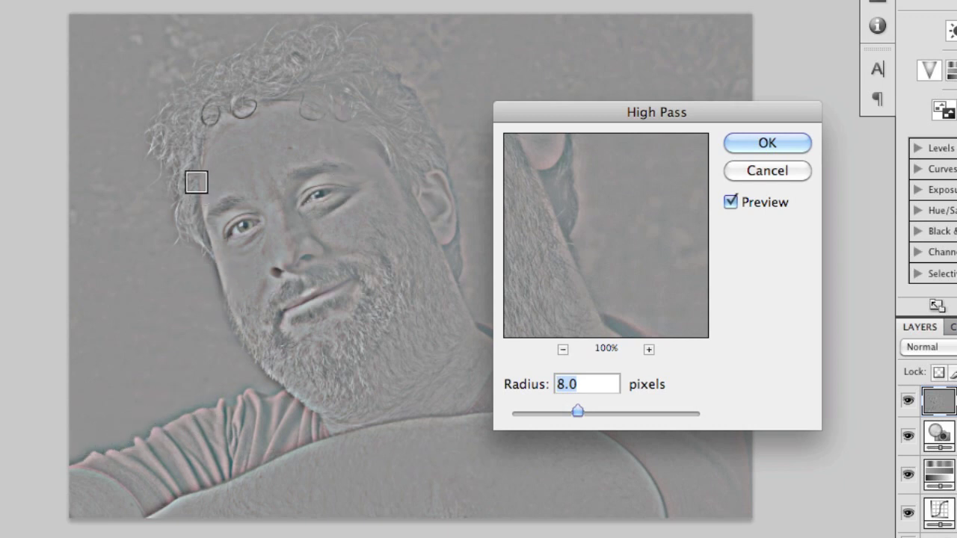
pyautogui.moveTo(562, 407); pyautogui.dragTo(560, 409)
pyautogui.press('Up')
pyautogui.press('Up')
pyautogui.press('Up')
pyautogui.press('Up')
pyautogui.press('Up')
pyautogui.press('Up')
pyautogui.press('Up')
pyautogui.press('Up')
pyautogui.press('Up')
pyautogui.press('Up')
pyautogui.press('Up')
pyautogui.press('Up')
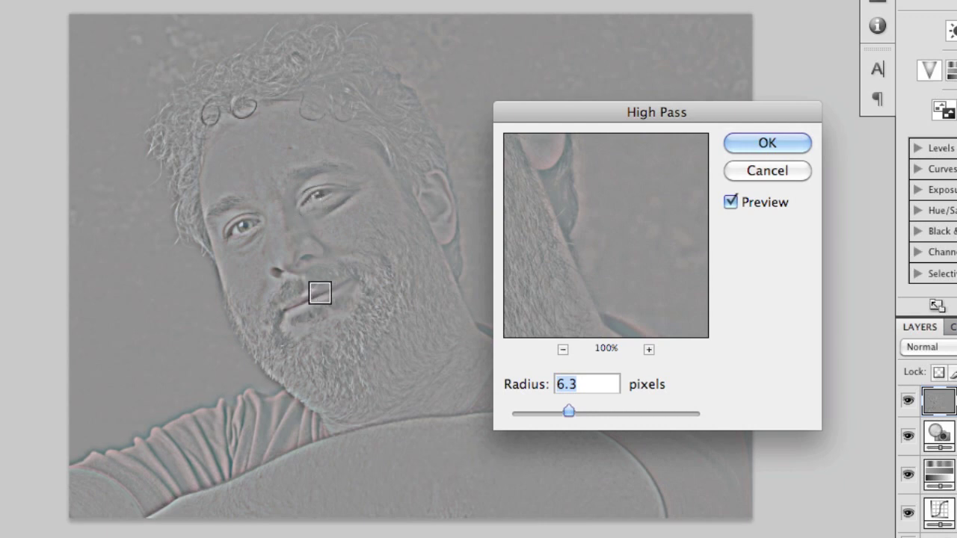
pyautogui.moveTo(569, 410); pyautogui.dragTo(568, 409)
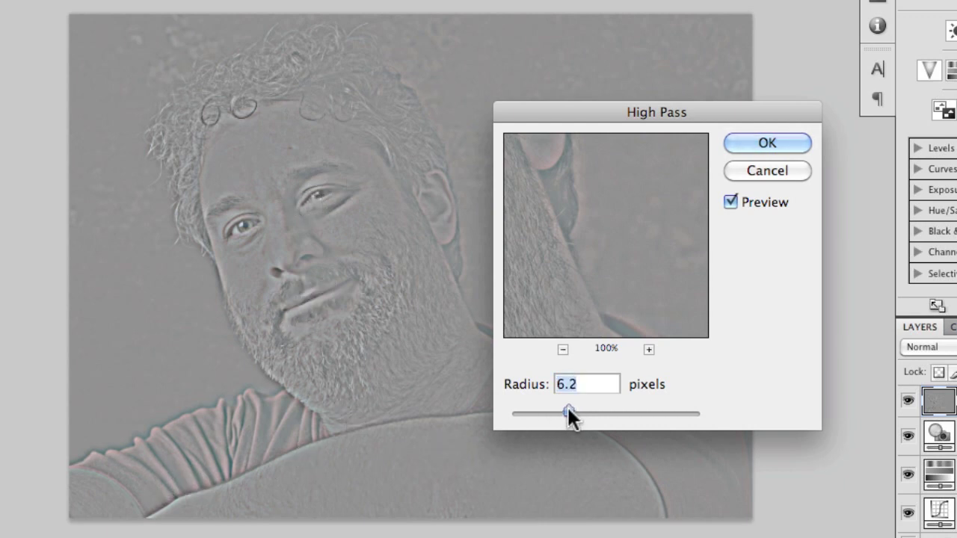
pyautogui.moveTo(569, 416); pyautogui.dragTo(570, 416)
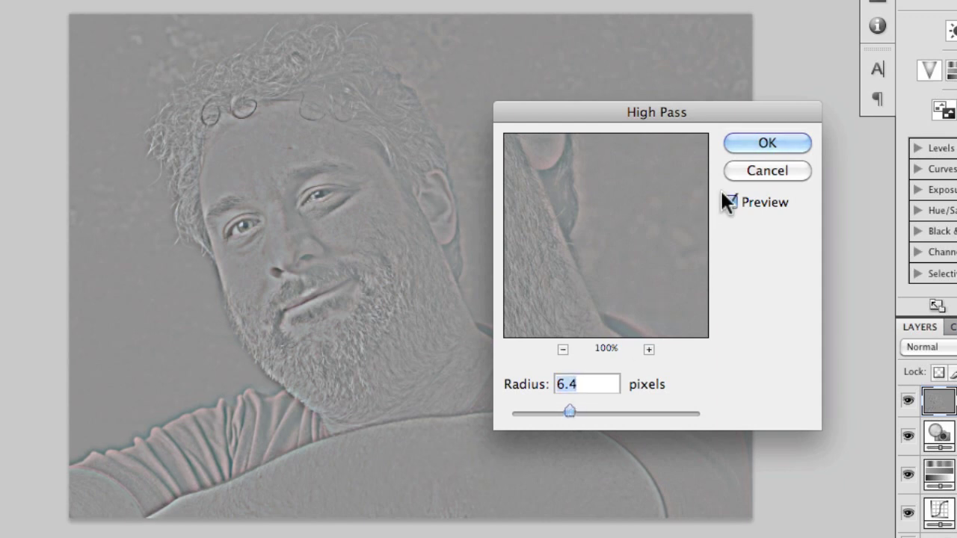
pyautogui.click(750, 146)
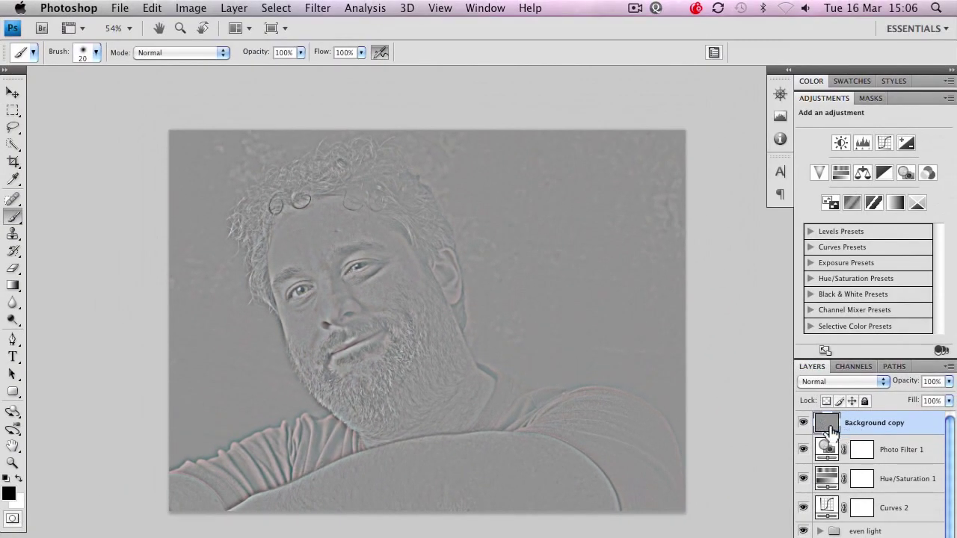
# - Hide and show the high-pass layer to compare it with the portrait beneath, and desaturate that layer
pyautogui.click(803, 423)
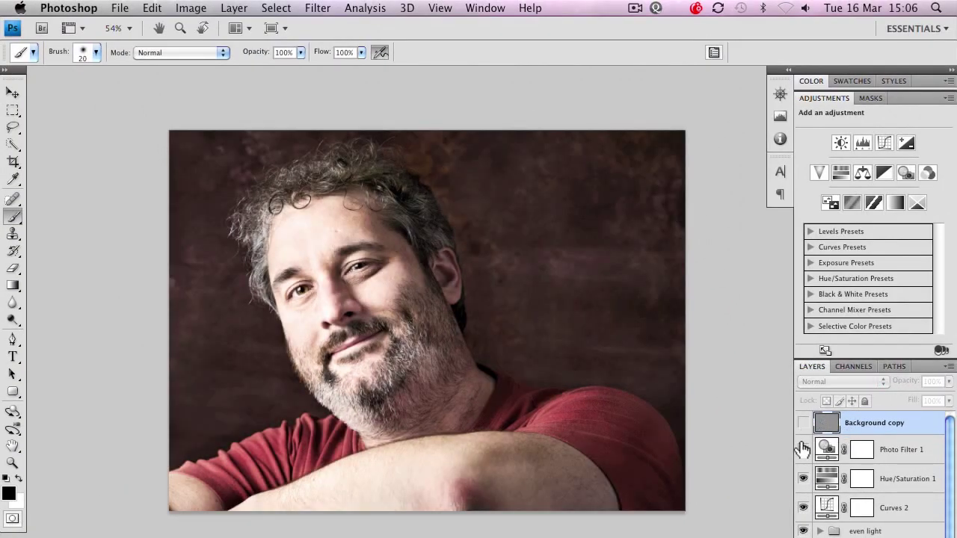
pyautogui.click(803, 423)
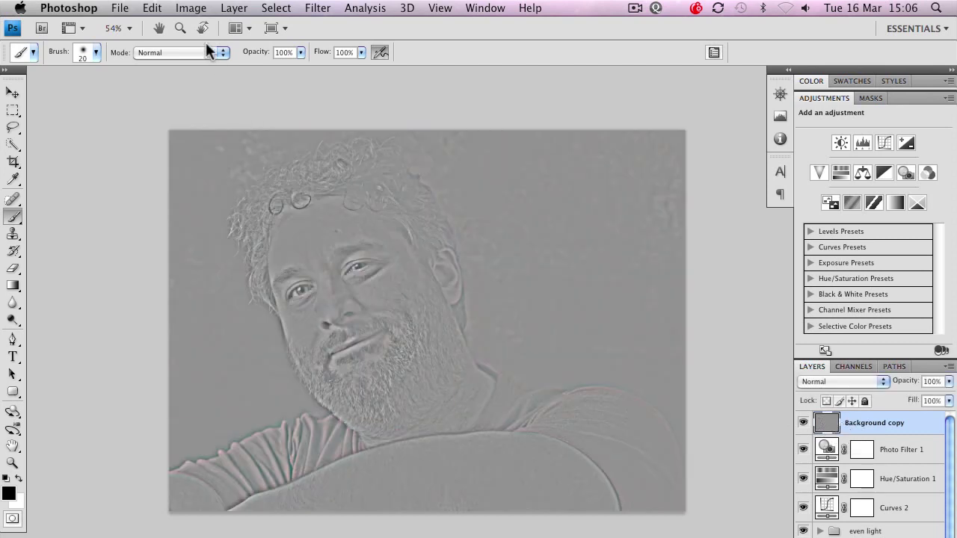
pyautogui.click(191, 9)
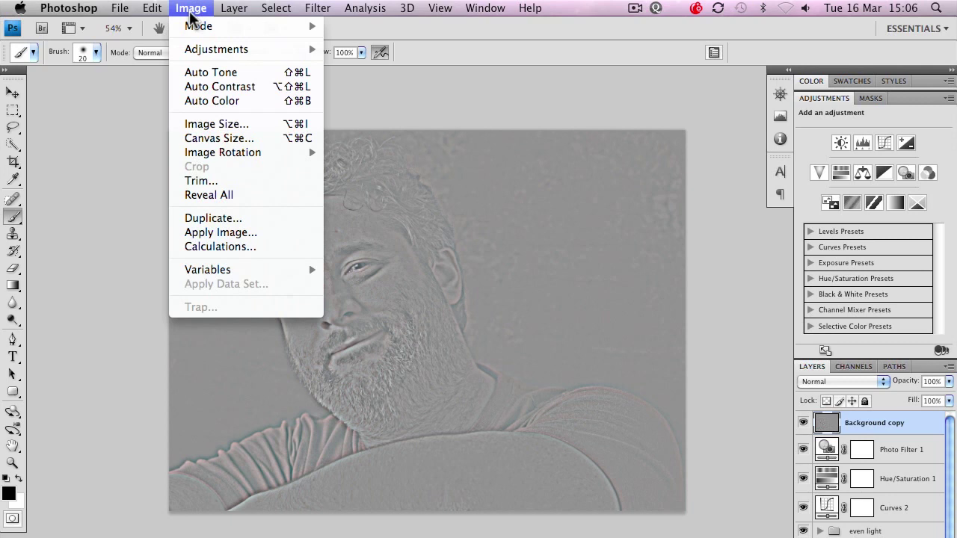
pyautogui.moveTo(198, 48)
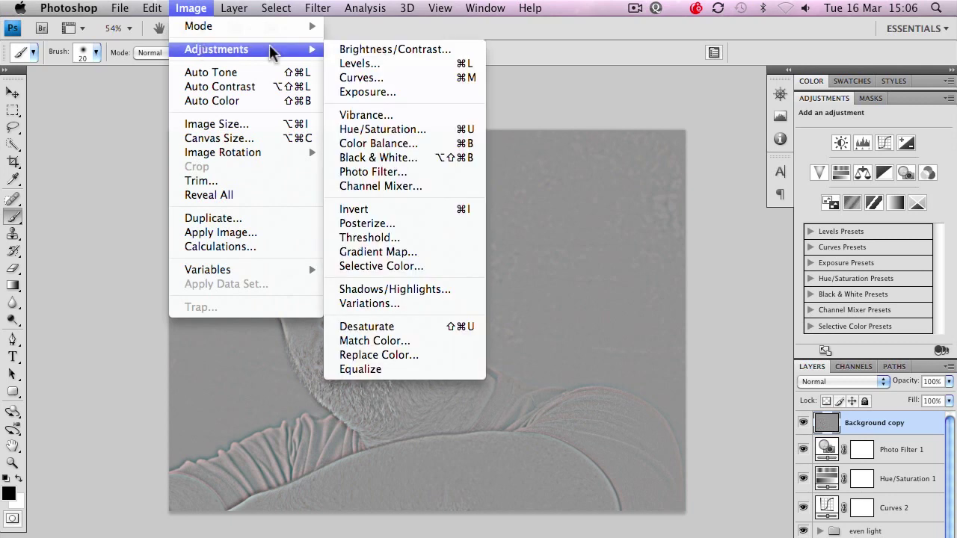
pyautogui.click(418, 326)
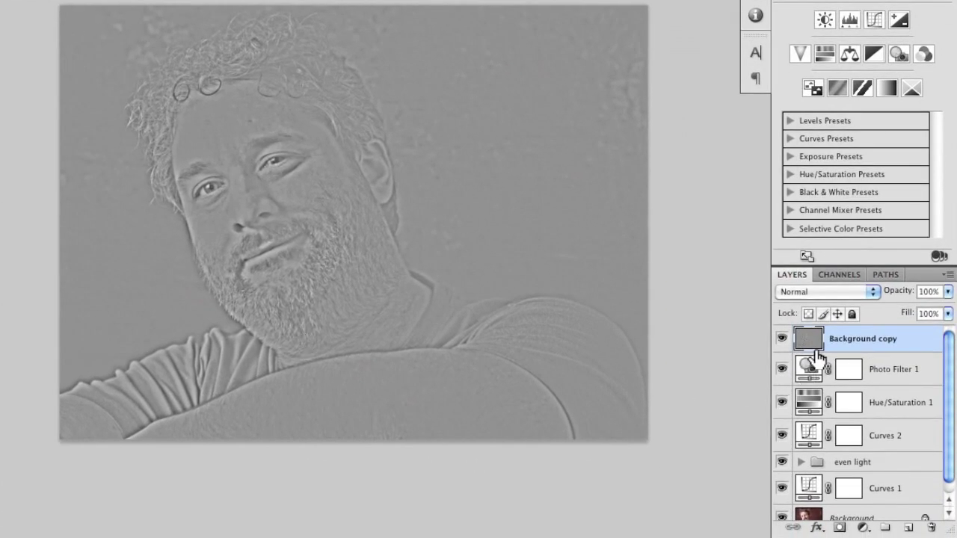
# - Set the Background copy layer's blend mode to Hard Light and compare the beard close up with the layer hidden and shown
pyautogui.click(825, 292)
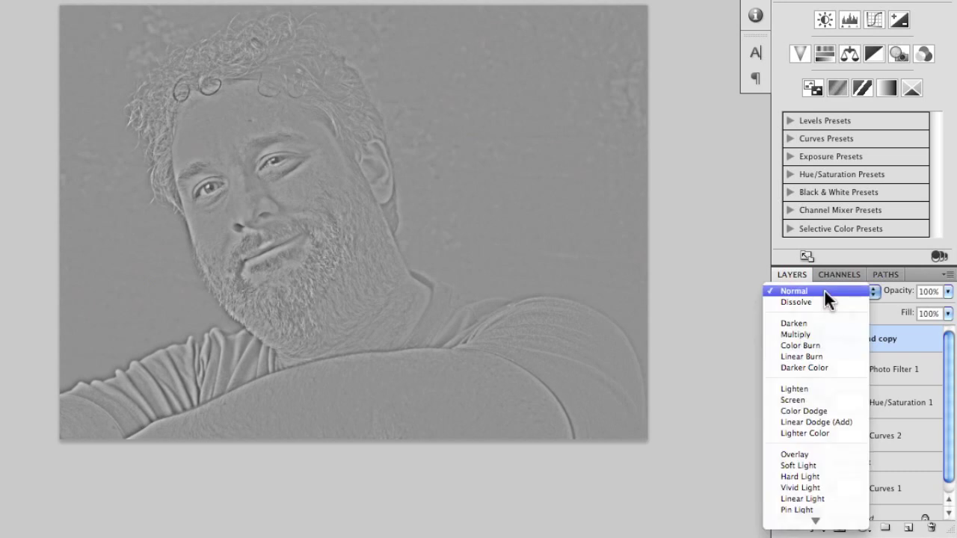
pyautogui.click(810, 475)
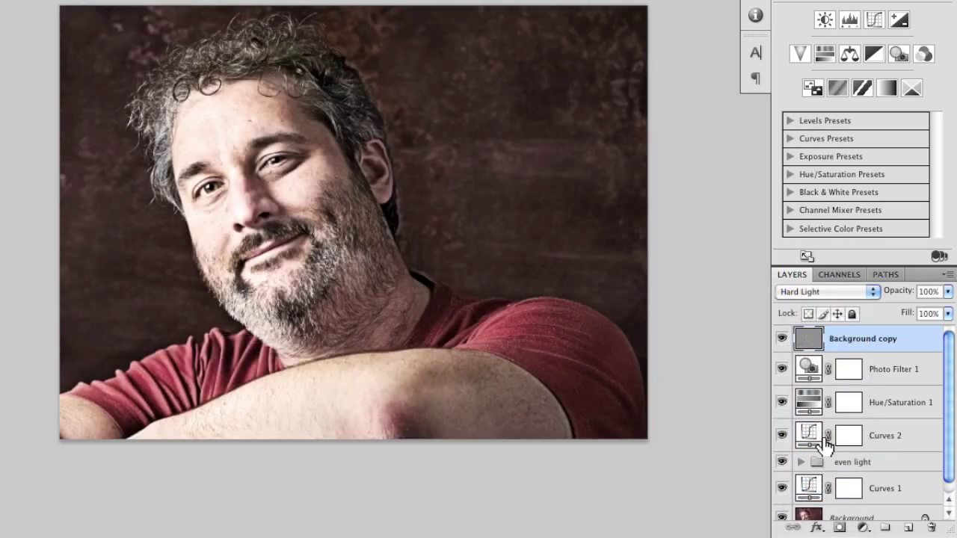
pyautogui.hotkey('ctrl', '+')
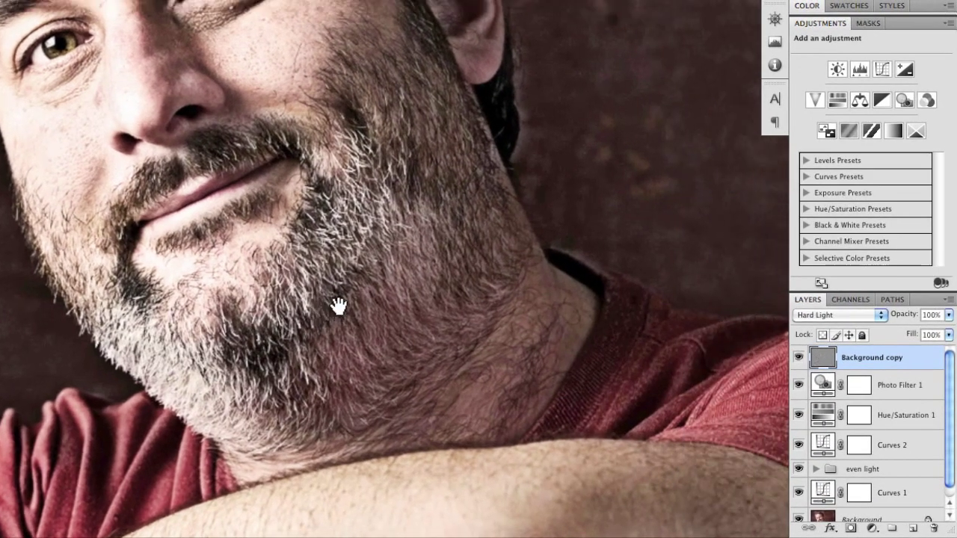
pyautogui.moveTo(339, 306); pyautogui.dragTo(356, 299)
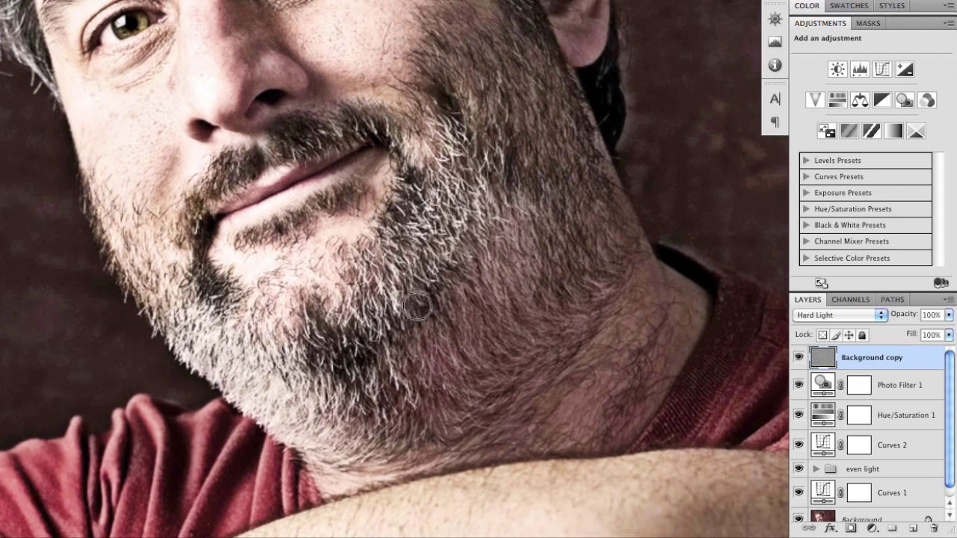
pyautogui.click(798, 359)
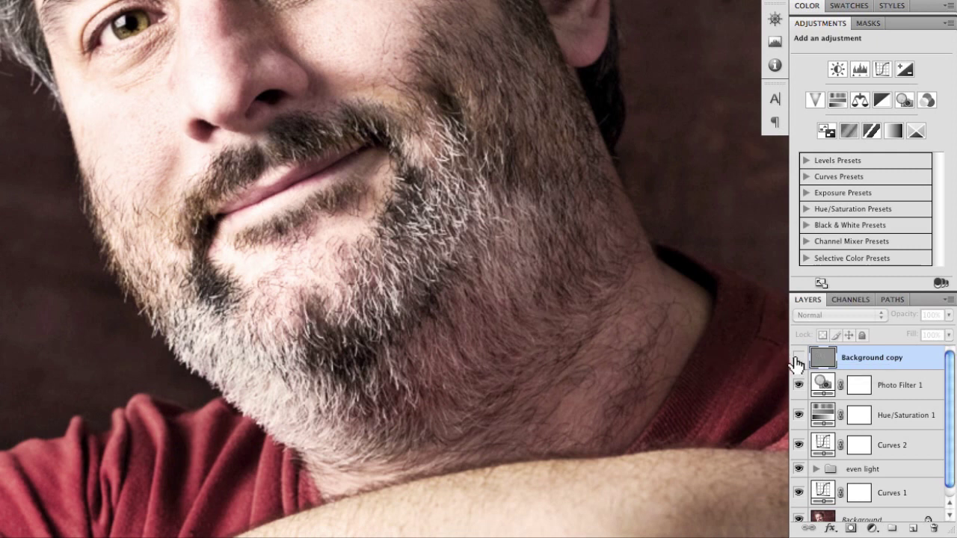
pyautogui.click(799, 359)
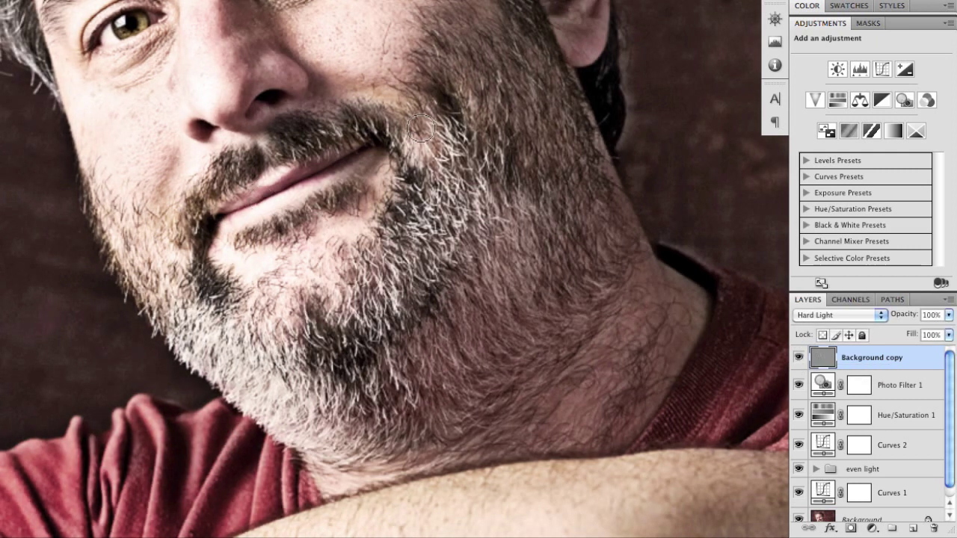
# - Try the Vivid Light blend mode on the Background copy layer, inspect the beard and face, and return the layer to Hard Light
pyautogui.click(831, 312)
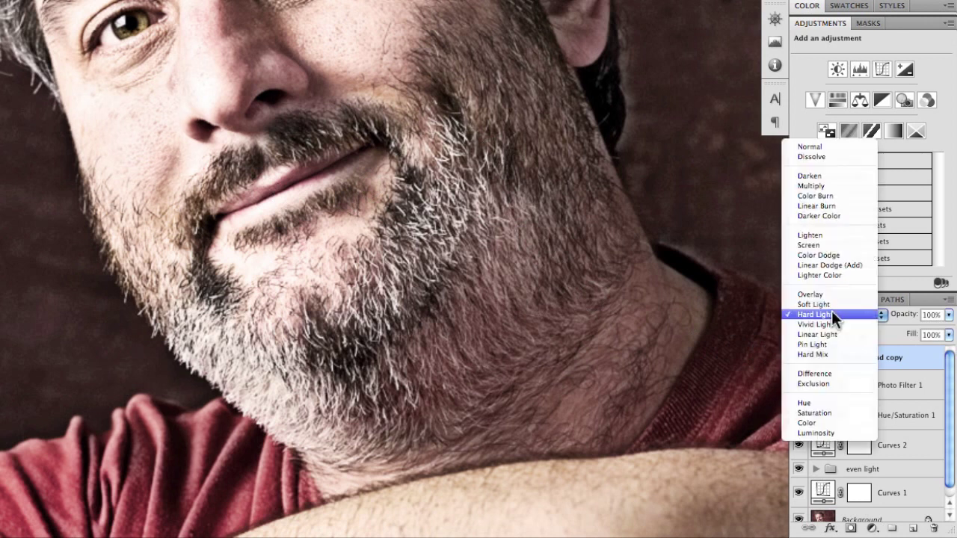
pyautogui.click(832, 324)
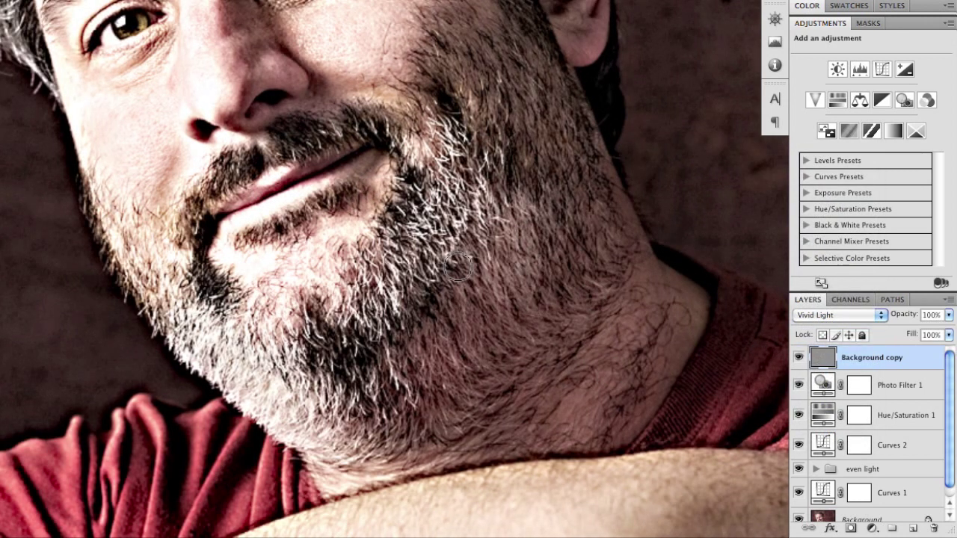
pyautogui.moveTo(438, 140); pyautogui.dragTo(457, 284)
pyautogui.moveTo(437, 214); pyautogui.dragTo(506, 331)
pyautogui.moveTo(385, 240); pyautogui.dragTo(423, 237)
pyautogui.moveTo(438, 277); pyautogui.dragTo(358, 257)
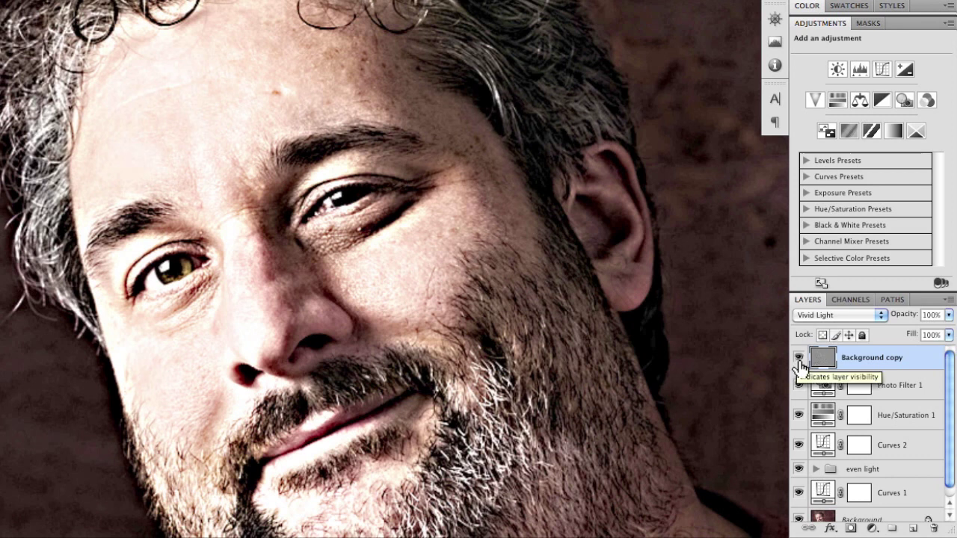
pyautogui.click(820, 313)
pyautogui.click(822, 305)
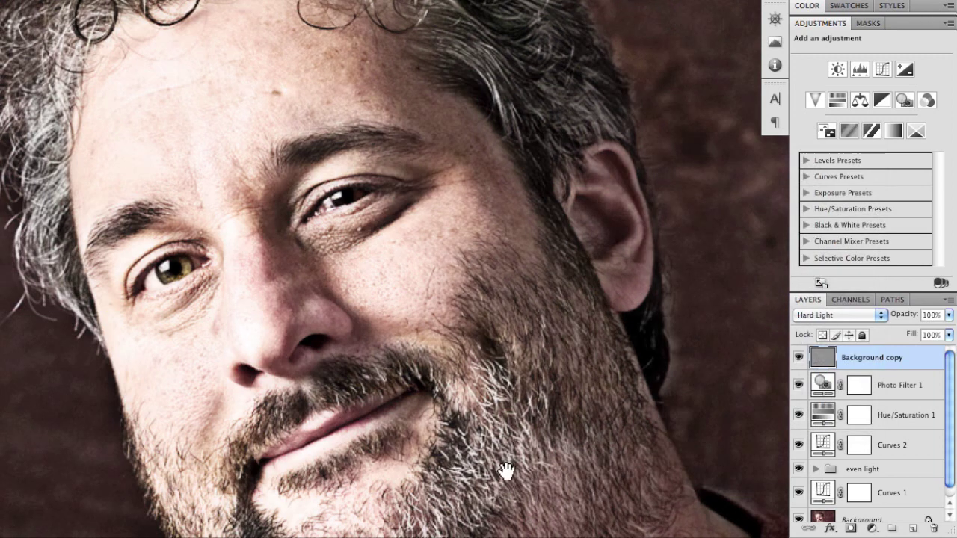
# - Try the Background copy layer at 77% opacity and restore it to 100%
pyautogui.moveTo(504, 470); pyautogui.dragTo(454, 342)
pyautogui.moveTo(913, 317); pyautogui.dragTo(888, 320)
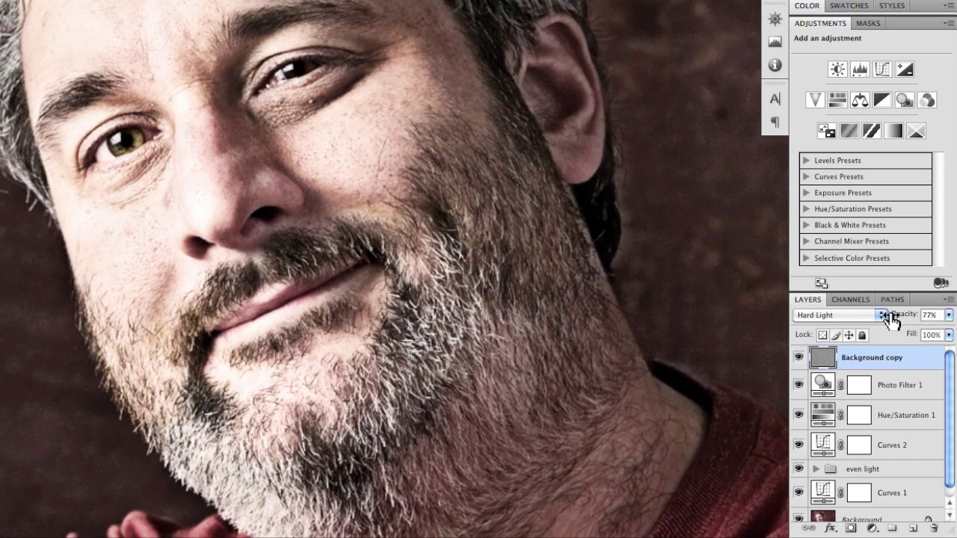
pyautogui.moveTo(895, 319); pyautogui.dragTo(928, 320)
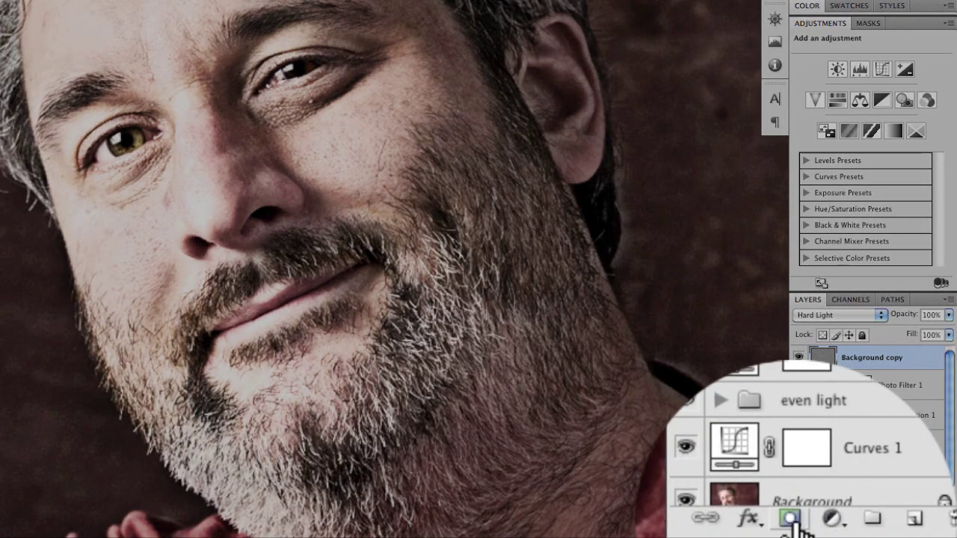
# - Add a layer mask to the Background copy layer and find the bright halo behind the ear
pyautogui.click(851, 527)
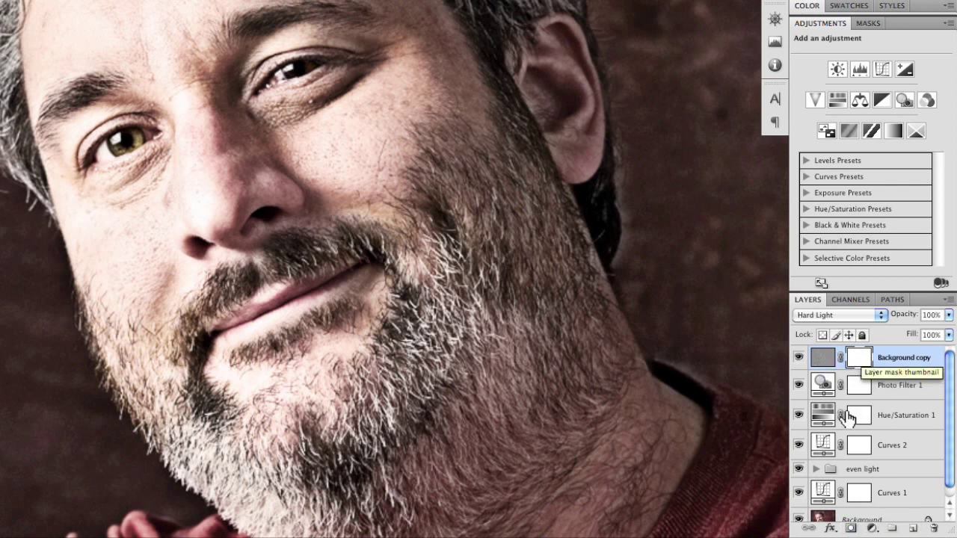
pyautogui.press('super+minus')
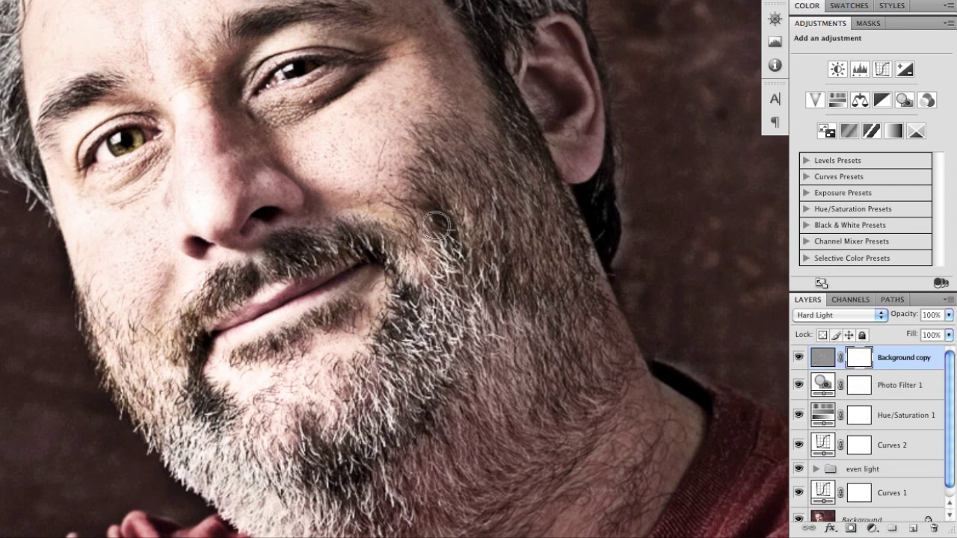
pyautogui.press('super+minus')
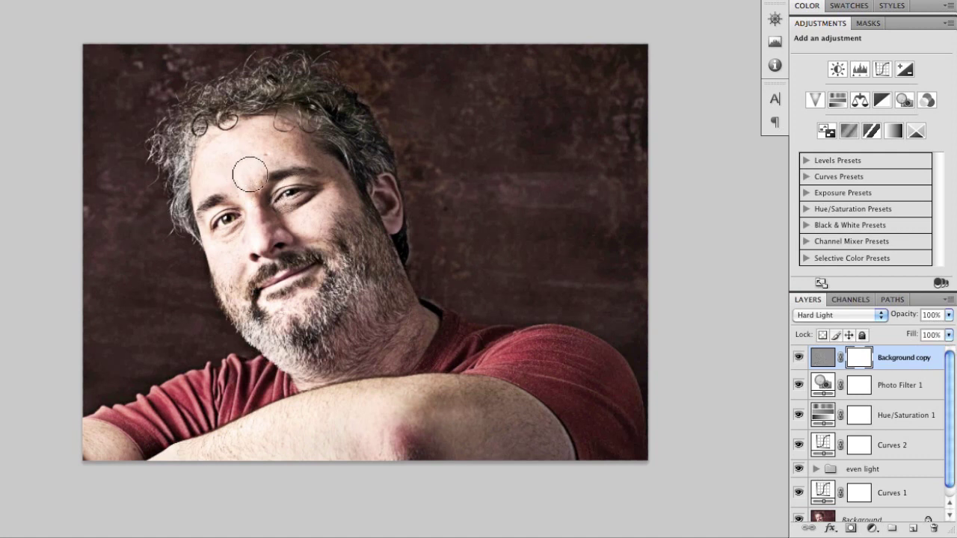
pyautogui.scroll(2, 412, 259)
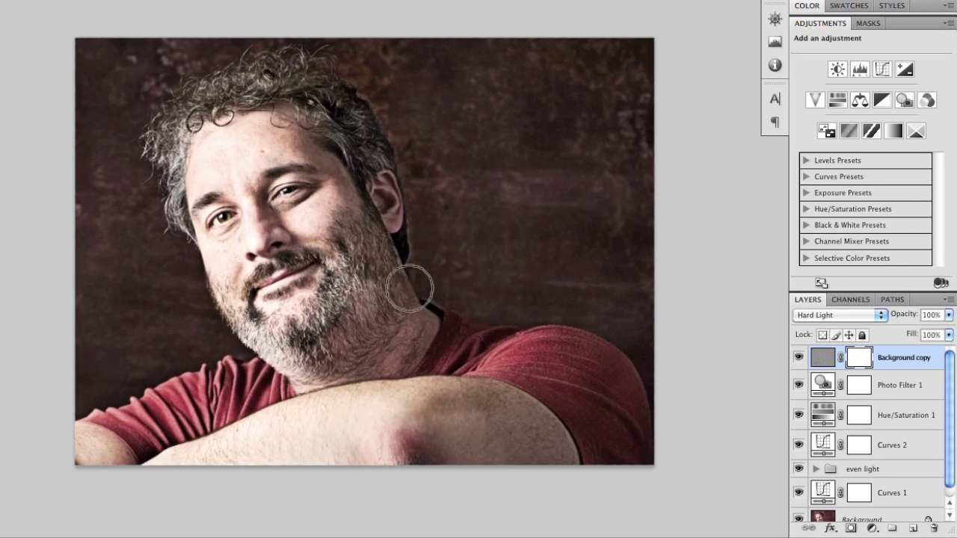
pyautogui.moveTo(472, 194); pyautogui.dragTo(305, 297)
pyautogui.scroll(2, 305, 296)
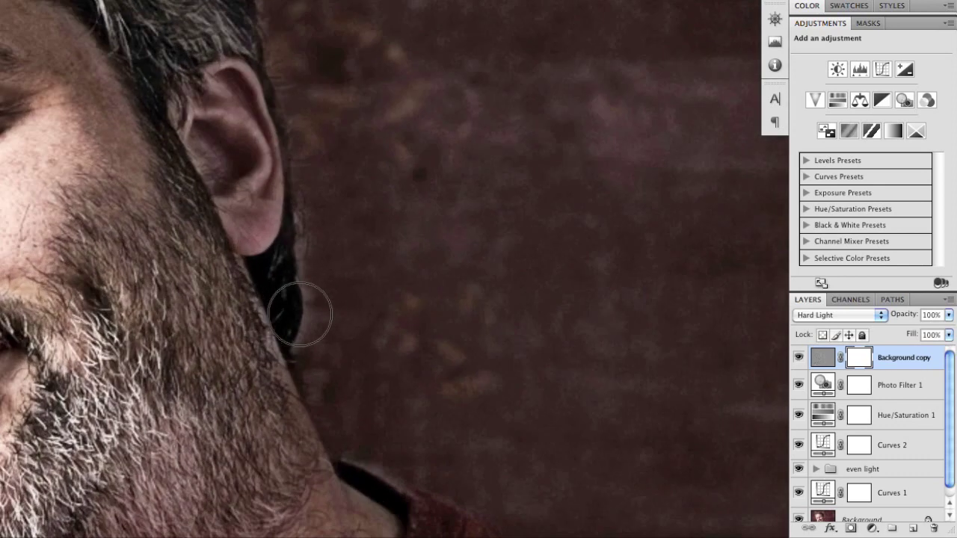
pyautogui.moveTo(296, 331); pyautogui.dragTo(348, 228)
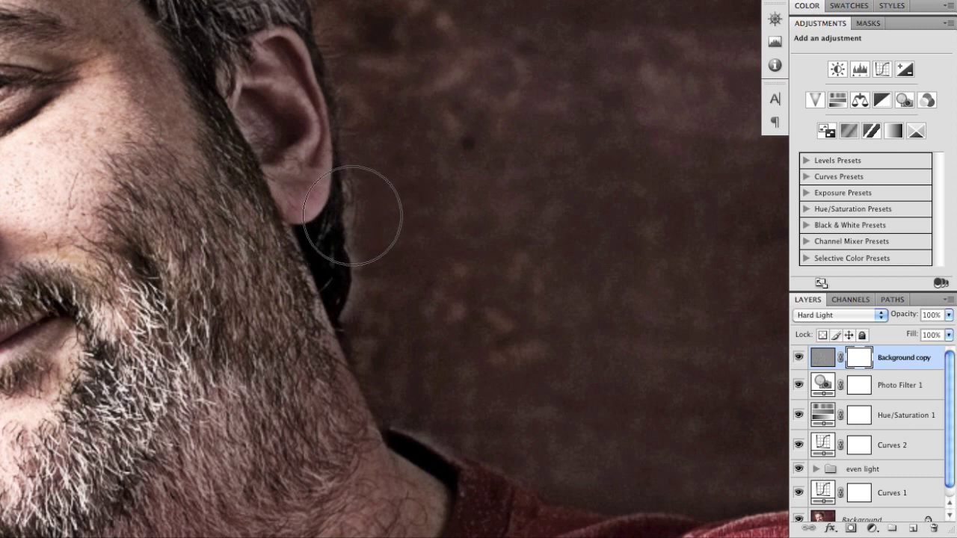
# - Shrink the brush and mask out the bright halos behind the ear and along the shirt collar on the Background copy layer
pyautogui.press('[')
pyautogui.press('[')
pyautogui.press('[')
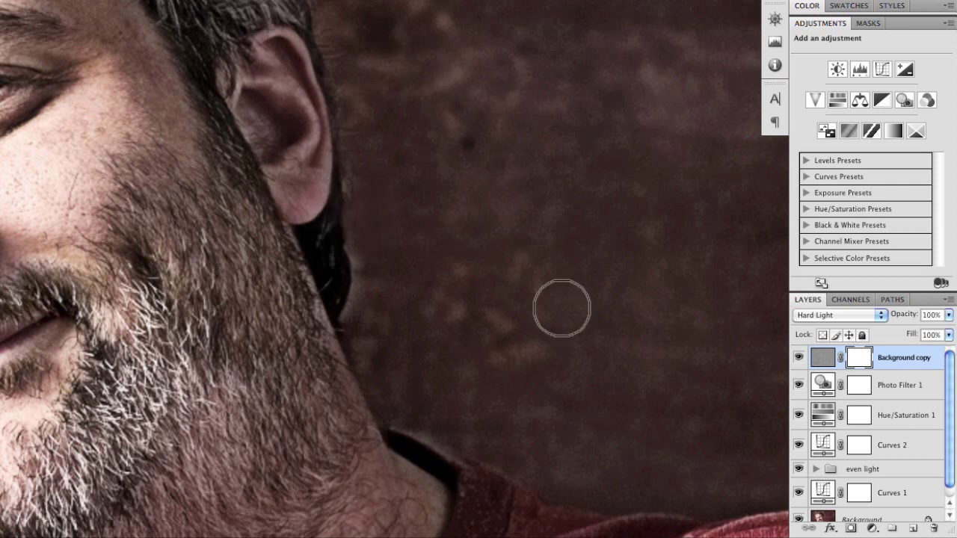
pyautogui.click(858, 366)
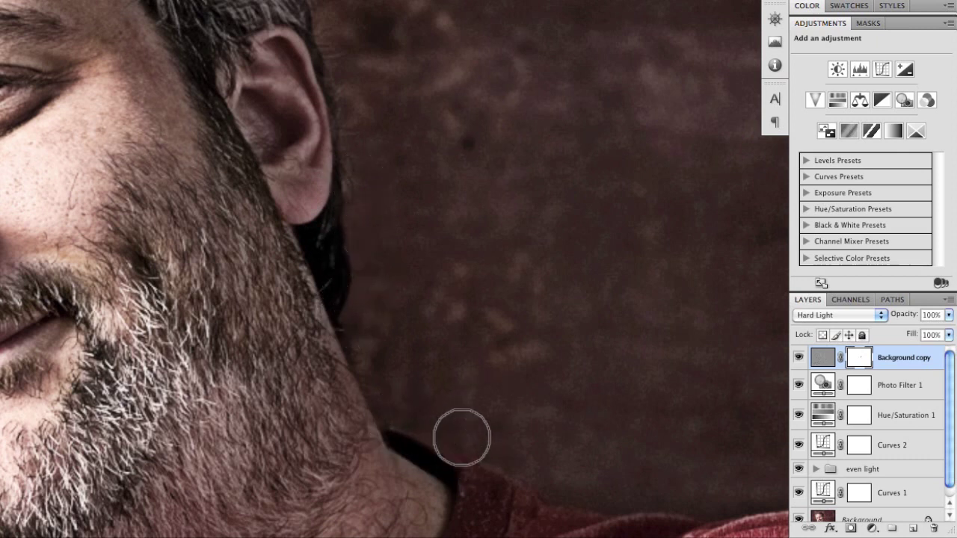
# - Continue painting the Background copy mask along the outer edge of the ear and hair to remove the halo against the backdrop
pyautogui.scroll(5, 417, 220)
pyautogui.hscroll(-2, 416, 219)
pyautogui.scroll(3, 395, 89)
pyautogui.hscroll(-1, 395, 90)
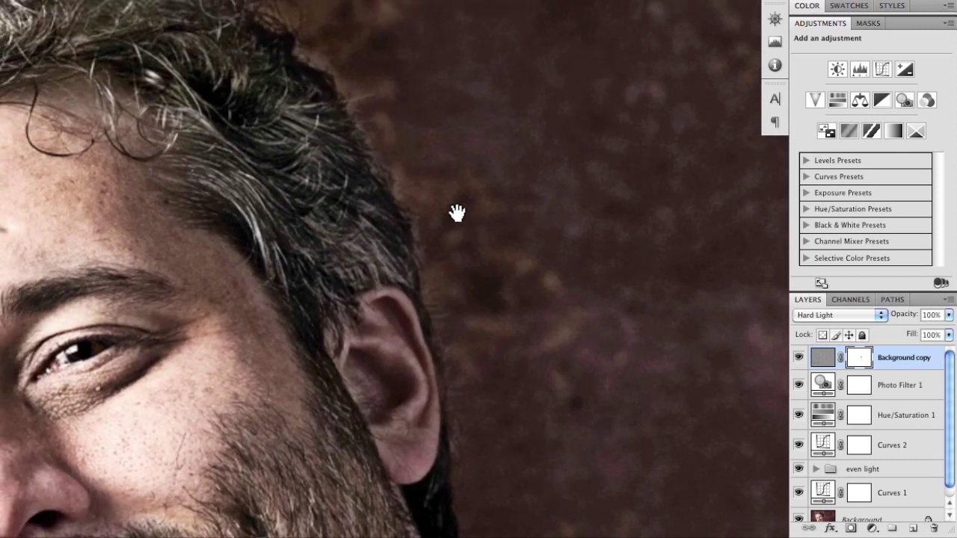
pyautogui.scroll(4, 341, 86)
pyautogui.hscroll(-1, 341, 85)
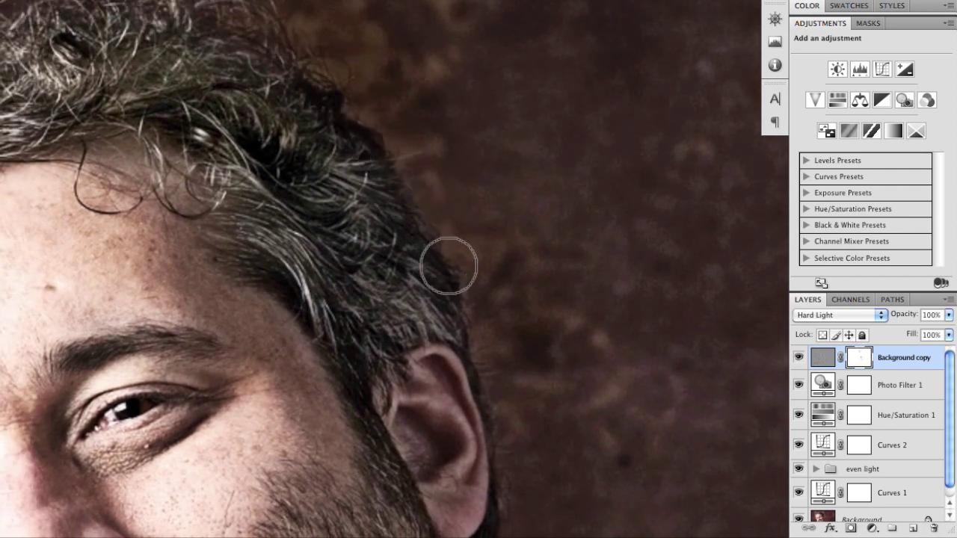
pyautogui.hscroll(-5, 465, 308)
pyautogui.scroll(3, 416, 199)
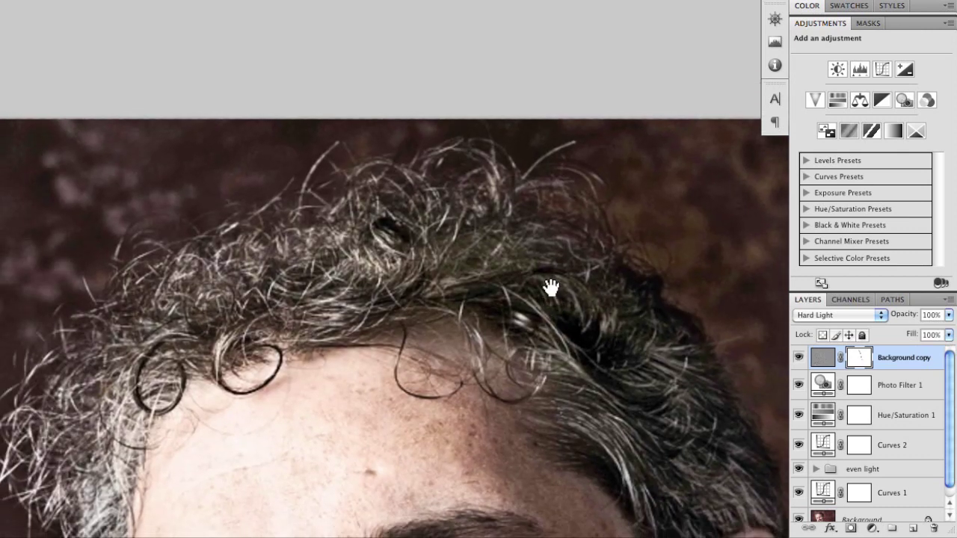
# - Paint the Background copy mask over the forehead, nose and cheek to soften the sharpening on the skin
pyautogui.scroll(-4, 551, 284)
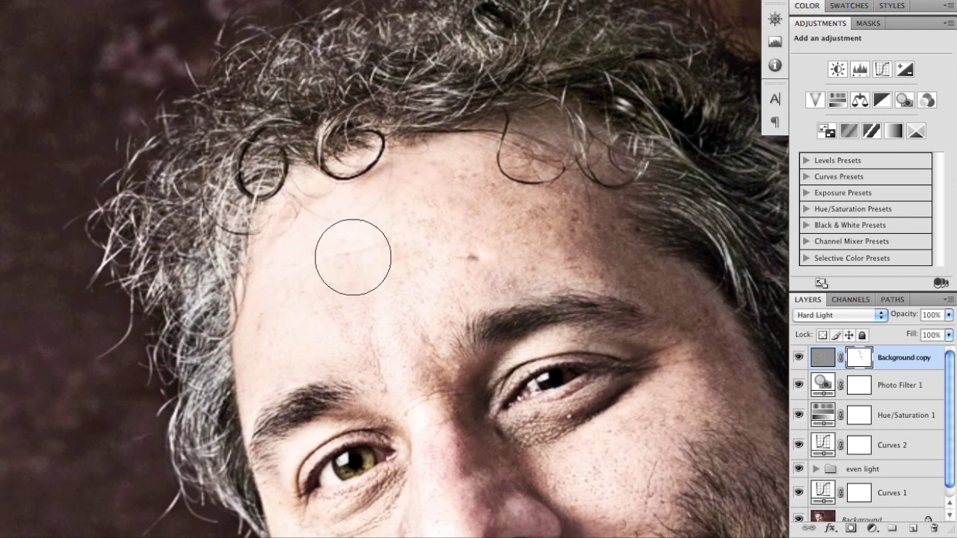
pyautogui.scroll(-5, 338, 294)
pyautogui.hscroll(2, 351, 194)
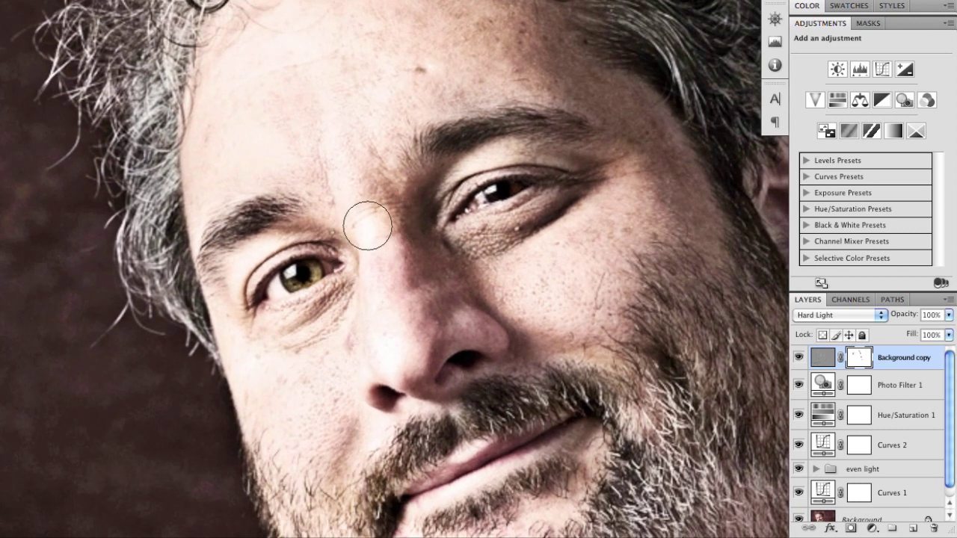
pyautogui.moveTo(257, 346); pyautogui.dragTo(222, 284)
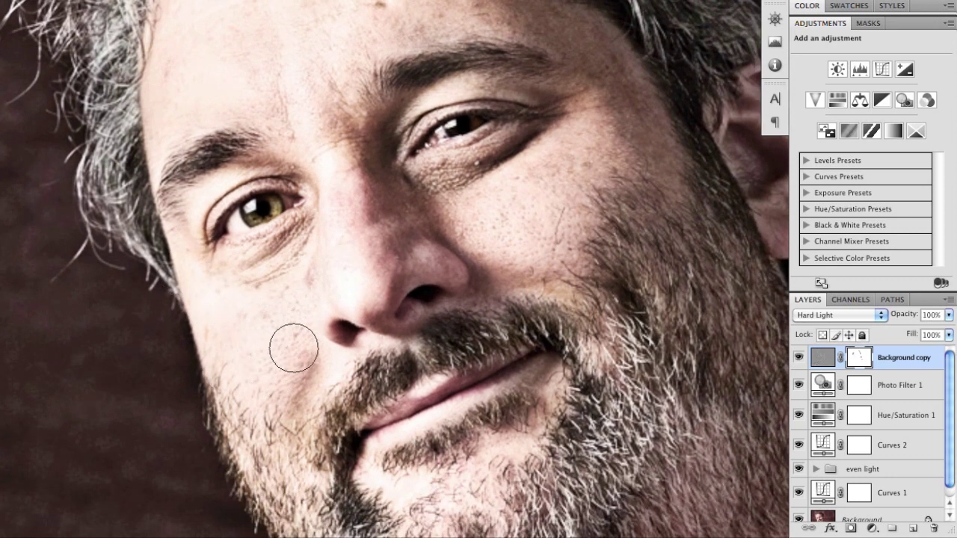
pyautogui.moveTo(508, 297)
pyautogui.mouseDown()
pyautogui.moveTo(492, 293)
pyautogui.moveTo(423, 194)
pyautogui.moveTo(438, 216)
pyautogui.moveTo(491, 227)
pyautogui.mouseUp()
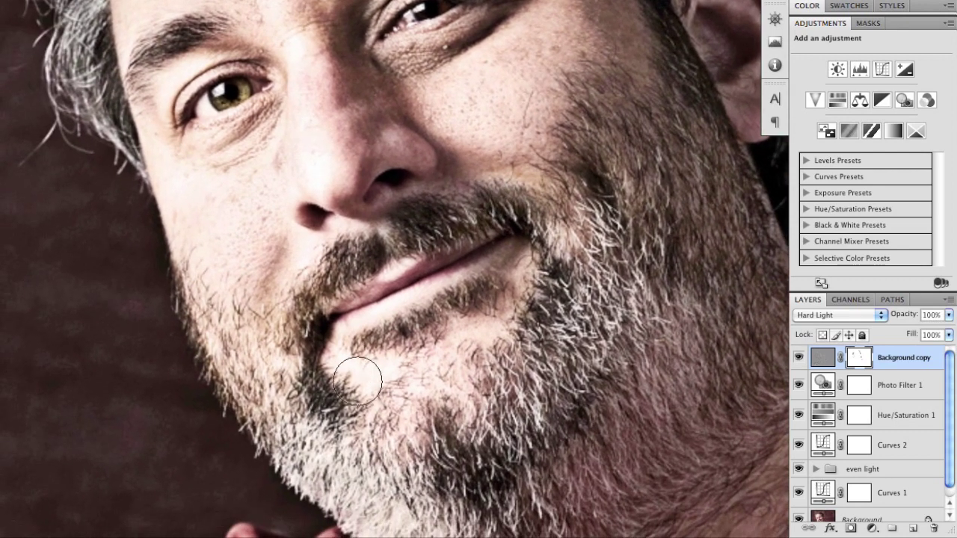
# - Check the face, beard, neck and forearm close up and touch up the Background copy mask around the jaw
pyautogui.scroll(5, 423, 282)
pyautogui.hscroll(5, 423, 281)
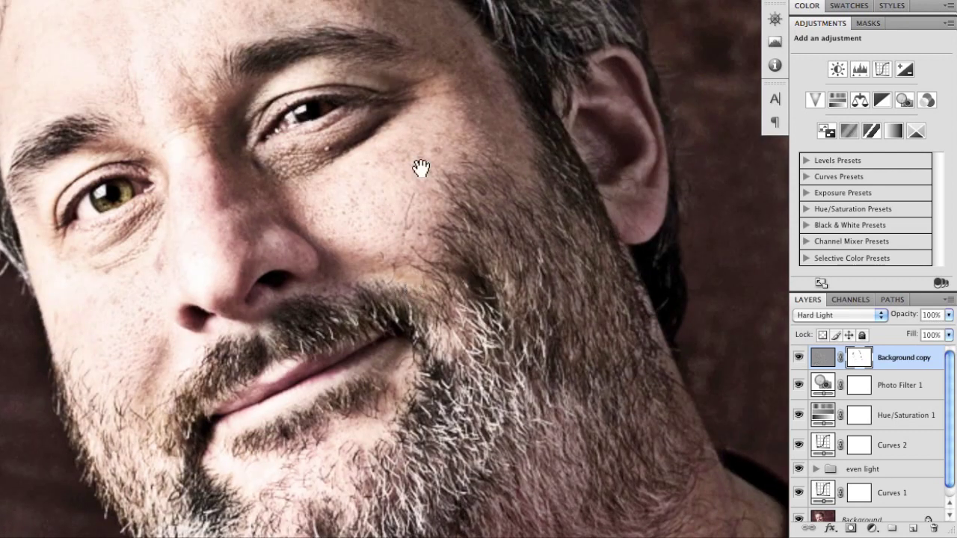
pyautogui.scroll(-8, 402, 178)
pyautogui.hscroll(4, 420, 141)
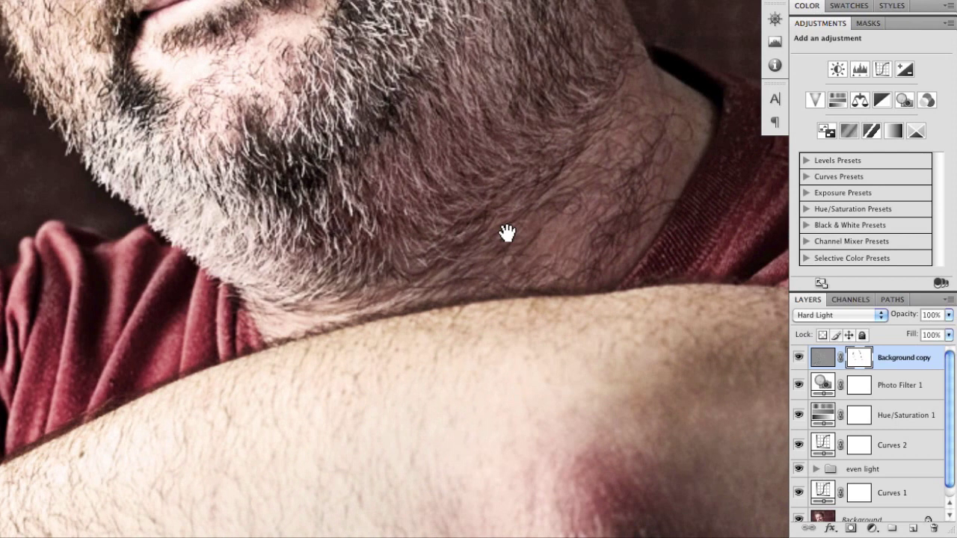
pyautogui.scroll(2, 506, 231)
pyautogui.hscroll(-4, 506, 231)
pyautogui.scroll(1, 299, 261)
pyautogui.hscroll(-1, 299, 260)
pyautogui.moveTo(299, 261); pyautogui.dragTo(630, 167)
pyautogui.scroll(6, 630, 167)
pyautogui.hscroll(15, 630, 167)
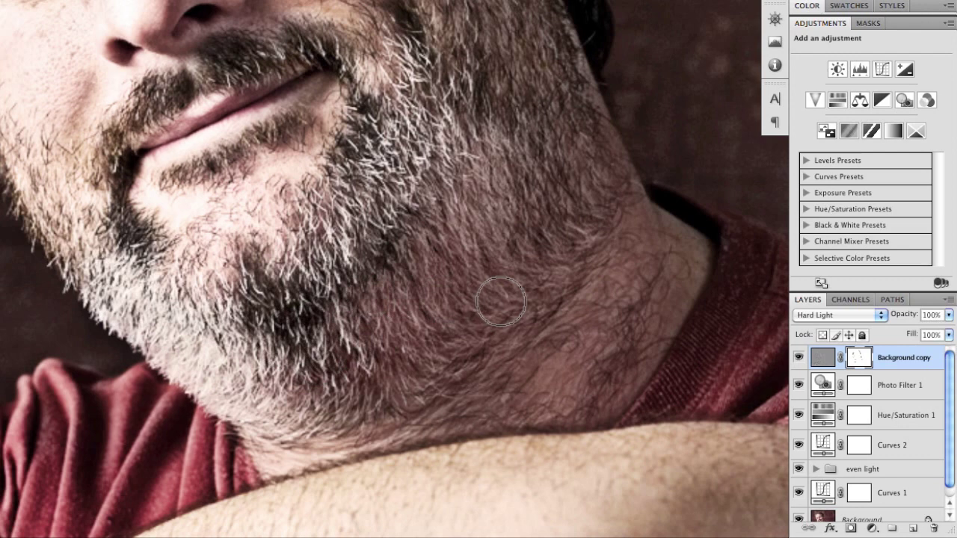
# - Mask out the halo along the shirt's collar and shoulder edge and return to a view of the whole portrait
pyautogui.hscroll(15, 501, 302)
pyautogui.scroll(-3, 501, 302)
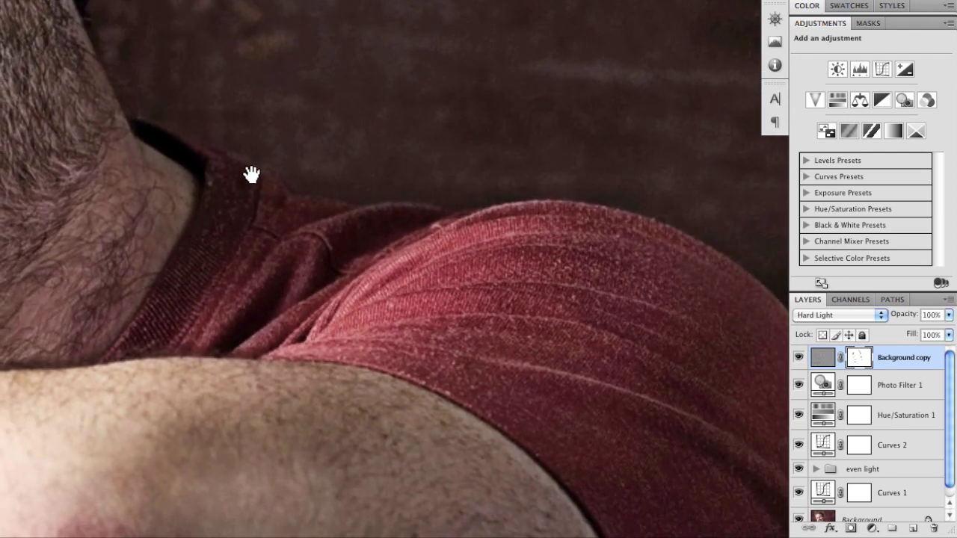
pyautogui.moveTo(251, 174); pyautogui.dragTo(287, 168)
pyautogui.scroll(-5, 316, 203)
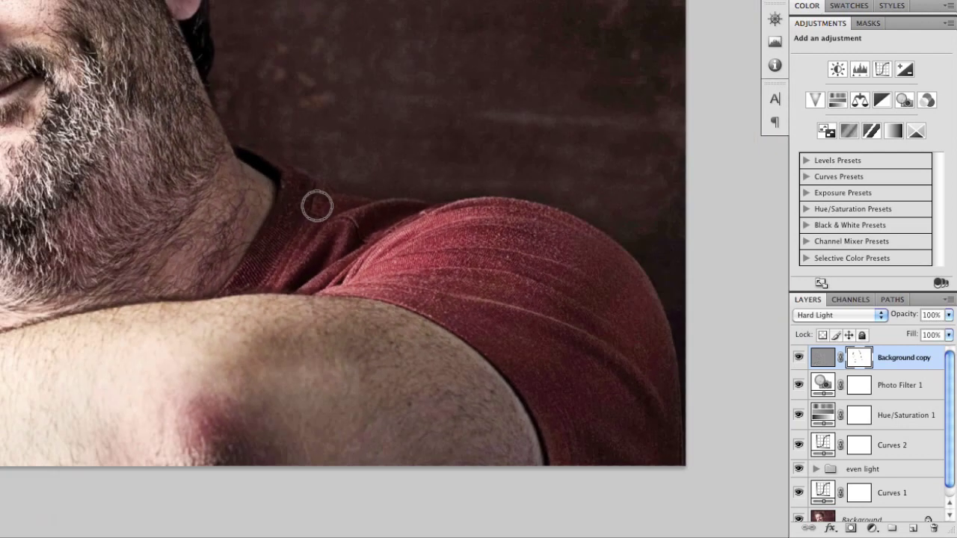
pyautogui.moveTo(211, 166); pyautogui.dragTo(388, 267)
pyautogui.moveTo(290, 220); pyautogui.dragTo(326, 271)
pyautogui.scroll(-3, 325, 271)
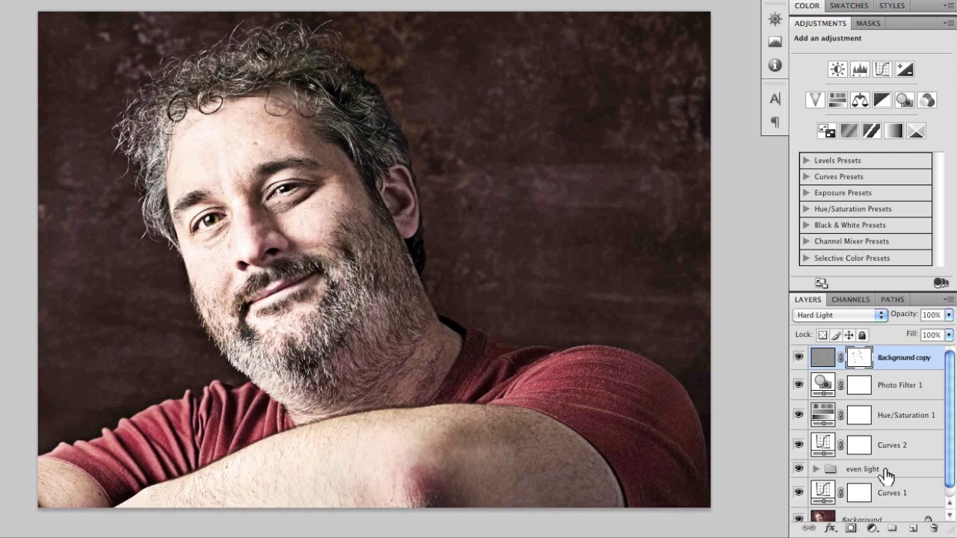
# - Group the layers from Background copy down to Curves 2 and name the group Draganize
pyautogui.keyDown('shift'); pyautogui.click(904, 388); pyautogui.keyUp('shift')
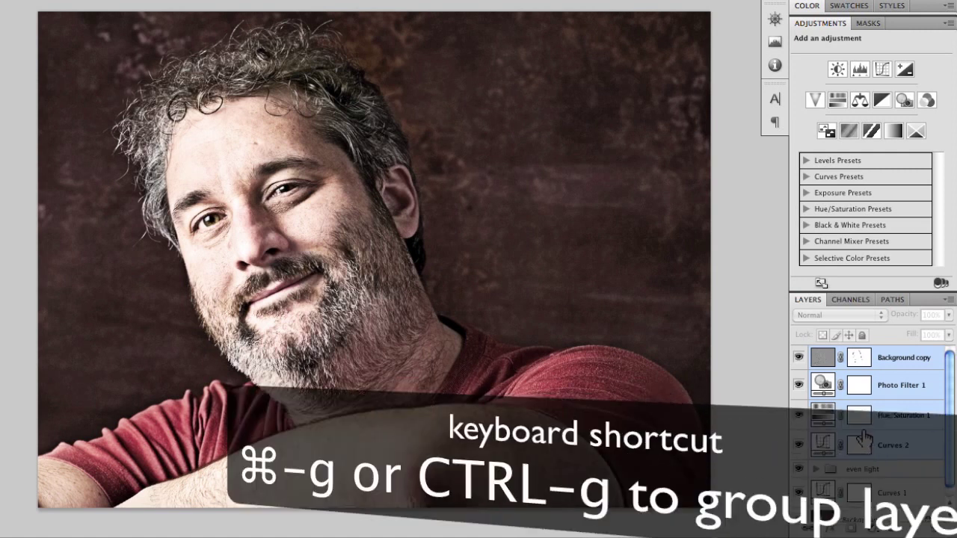
pyautogui.hotkey('ctrl', 'g')
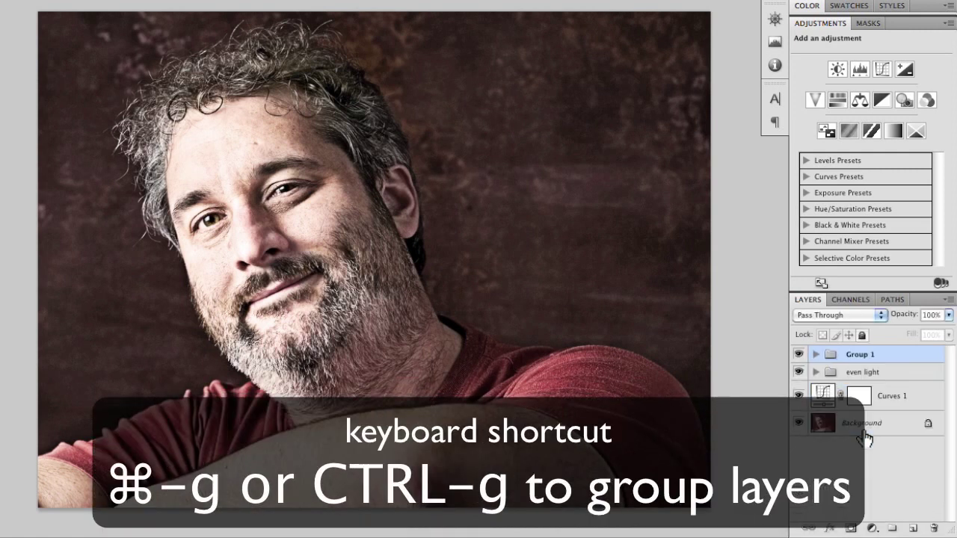
pyautogui.doubleClick(857, 355)
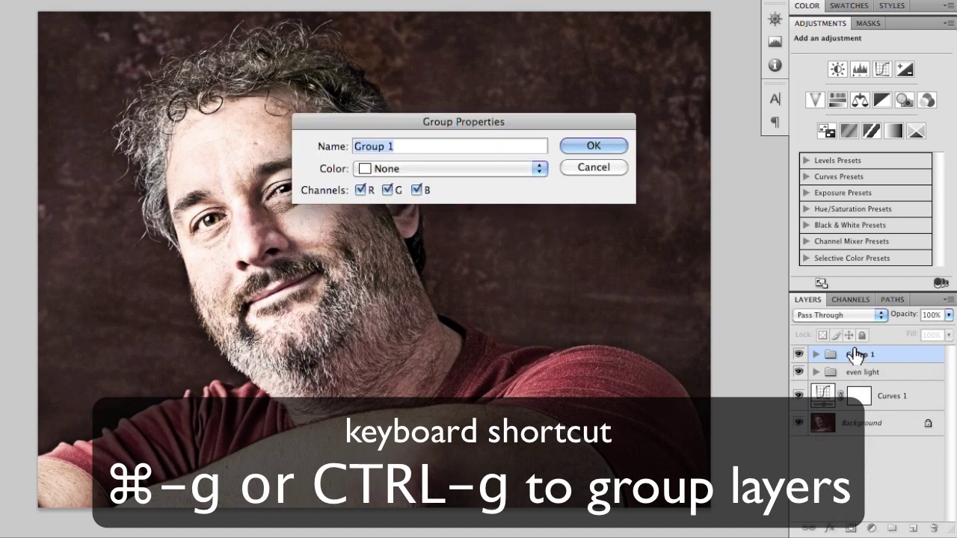
pyautogui.write('Draganize')
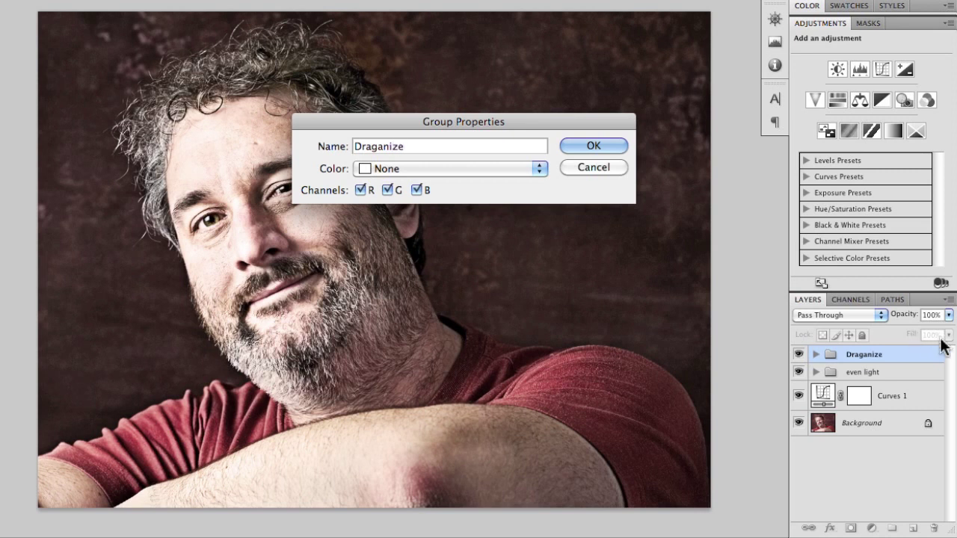
pyautogui.click(594, 146)
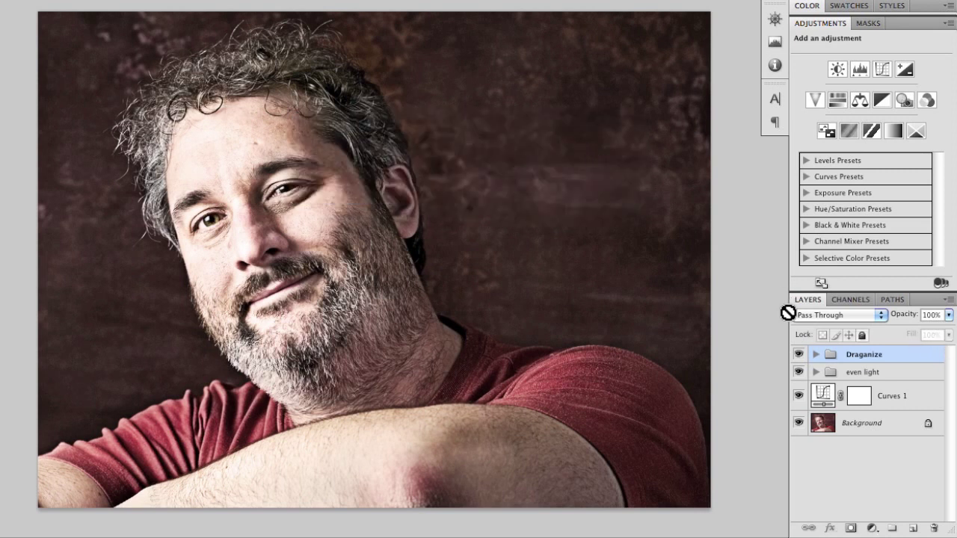
# - Expand the even light group and select Layer 2 inside it
pyautogui.click(815, 354)
pyautogui.click(816, 372)
pyautogui.scroll(-1, 834, 384)
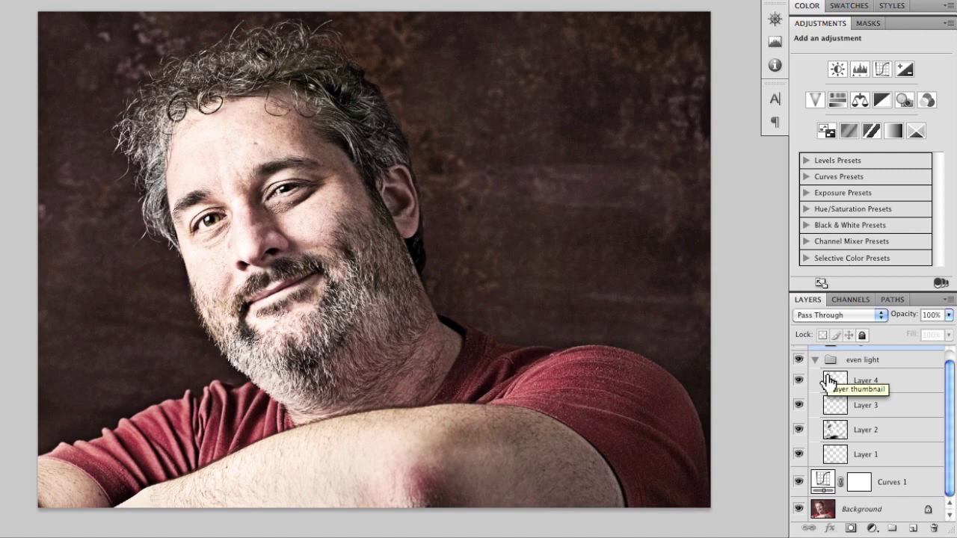
pyautogui.click(849, 434)
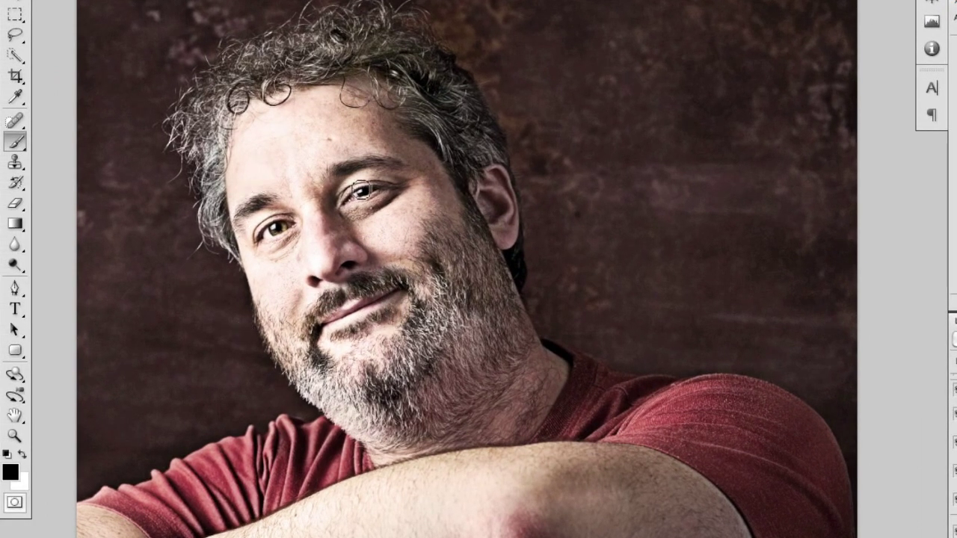
# - Lighten the chin and beard just below the mouth with white on Layer 2, using a larger brush
pyautogui.press('x')
pyautogui.press(']')
pyautogui.press(']')
pyautogui.press(']')
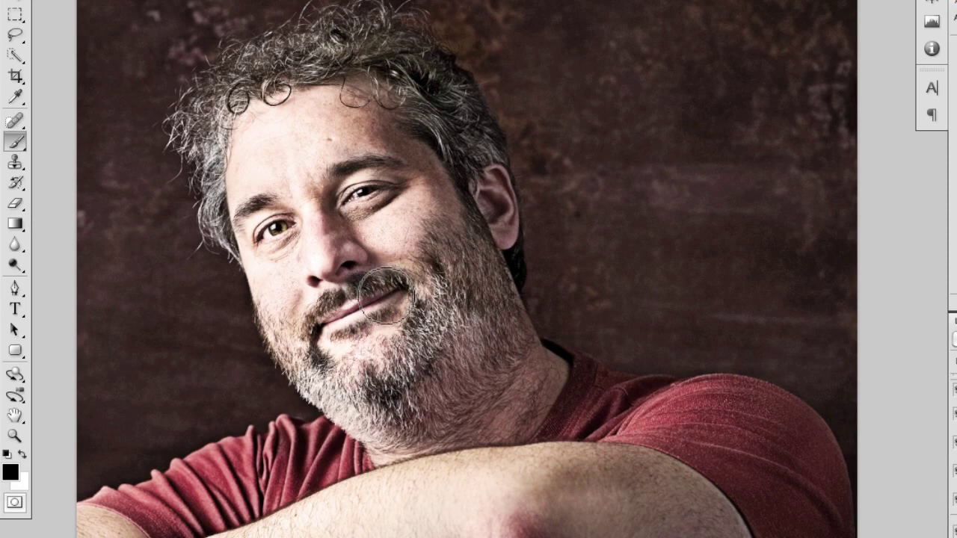
pyautogui.hotkey('ctrl', '+')
pyautogui.hotkey('ctrl', '+')
pyautogui.hotkey('ctrl', '+')
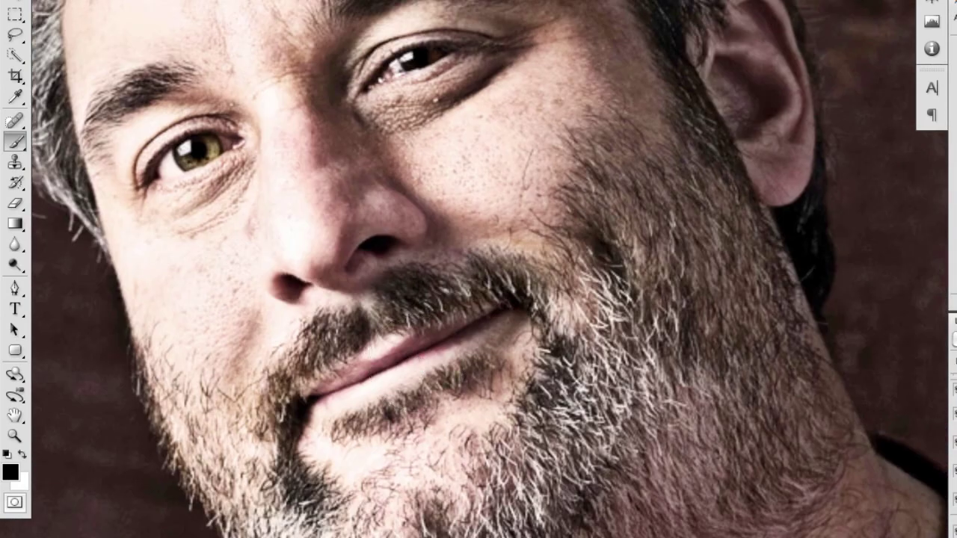
pyautogui.press('x')
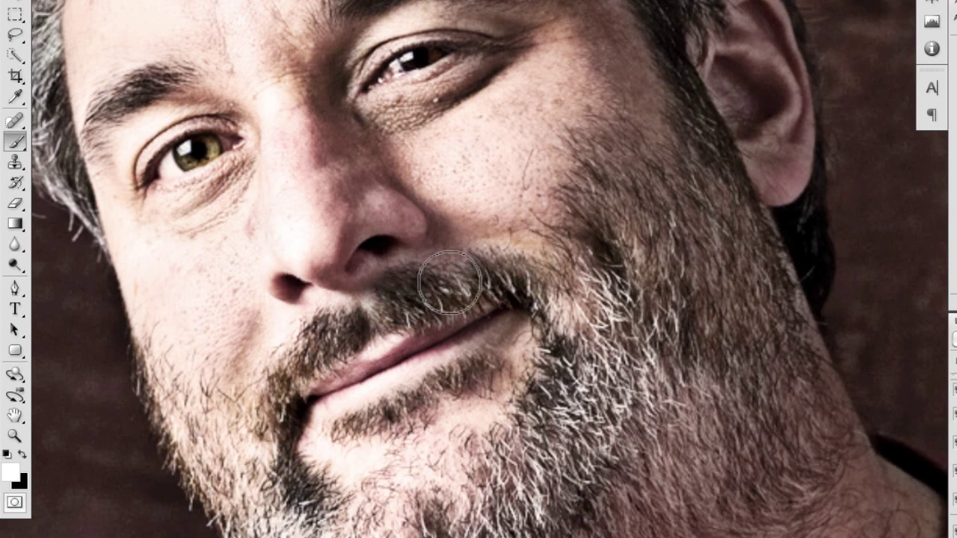
pyautogui.moveTo(480, 379)
pyautogui.mouseDown()
pyautogui.moveTo(392, 414)
pyautogui.moveTo(319, 423)
pyautogui.moveTo(282, 453)
pyautogui.moveTo(312, 483)
pyautogui.moveTo(372, 474)
pyautogui.mouseUp()
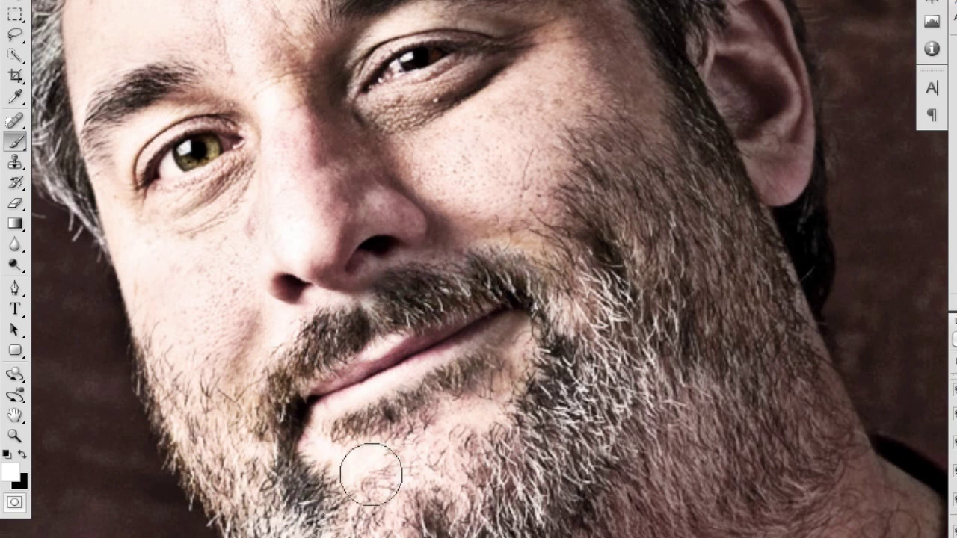
# - Deepen the shading with black on Layer 2 around the mouth, cheeks, eyes and brow
pyautogui.press('x')
pyautogui.moveTo(406, 433)
pyautogui.mouseDown()
pyautogui.moveTo(444, 405)
pyautogui.moveTo(436, 402)
pyautogui.mouseUp()
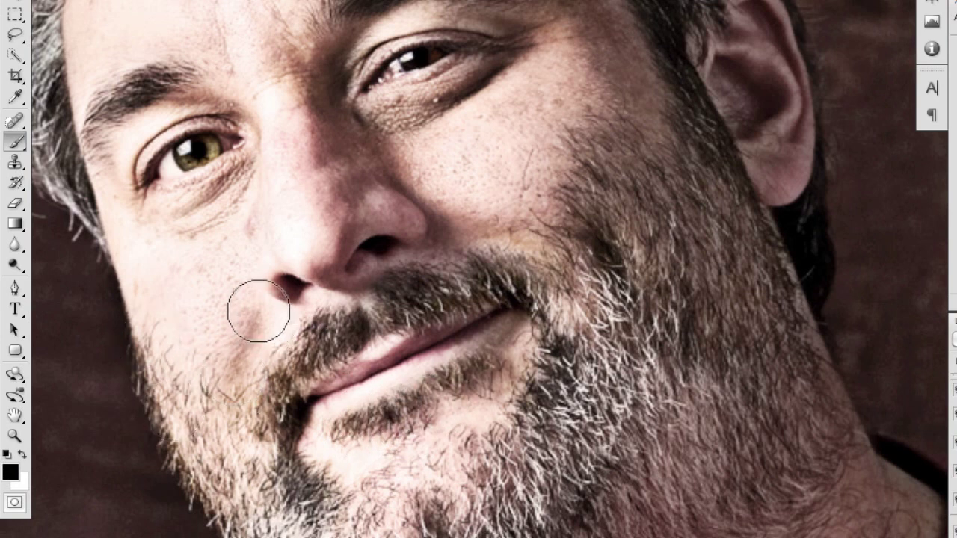
pyautogui.moveTo(453, 258); pyautogui.dragTo(547, 251)
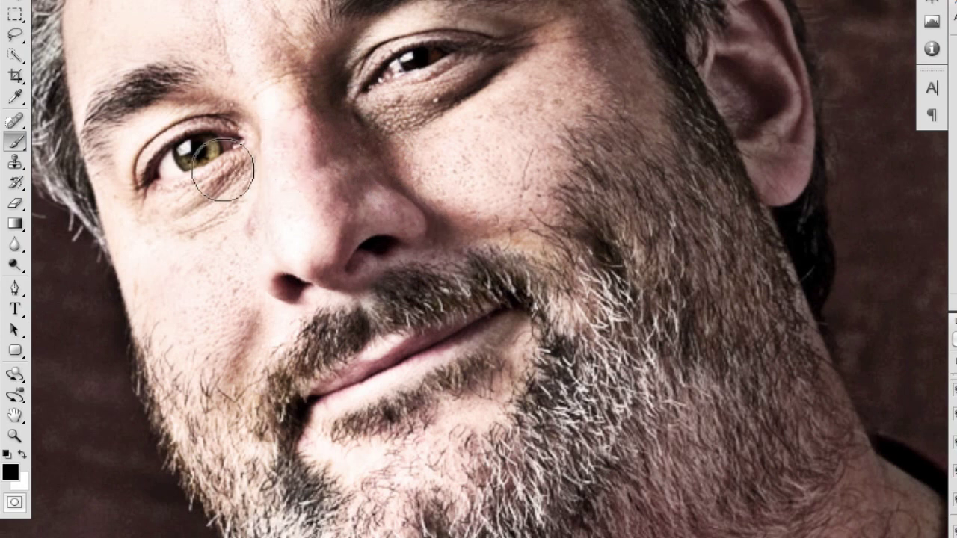
pyautogui.moveTo(202, 99); pyautogui.dragTo(342, 136)
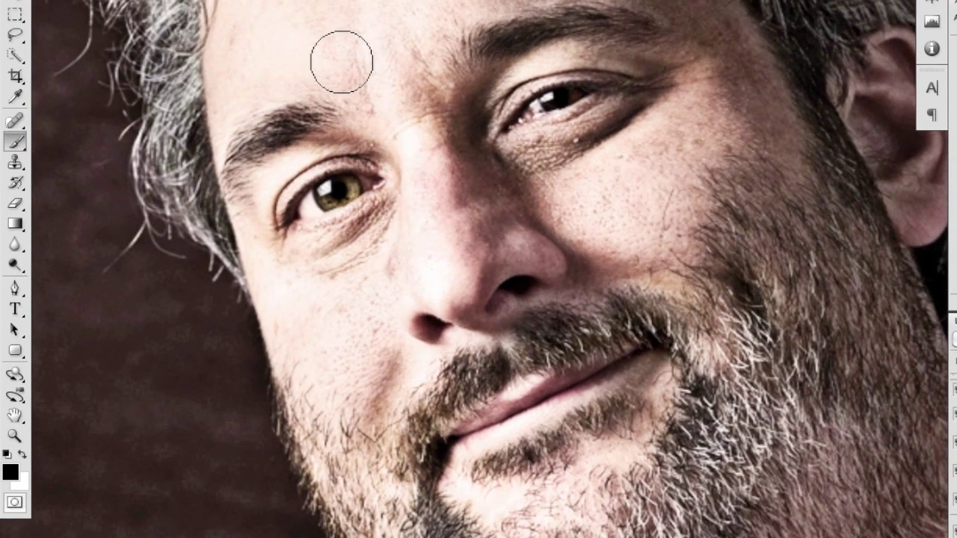
pyautogui.moveTo(453, 74); pyautogui.dragTo(421, 181)
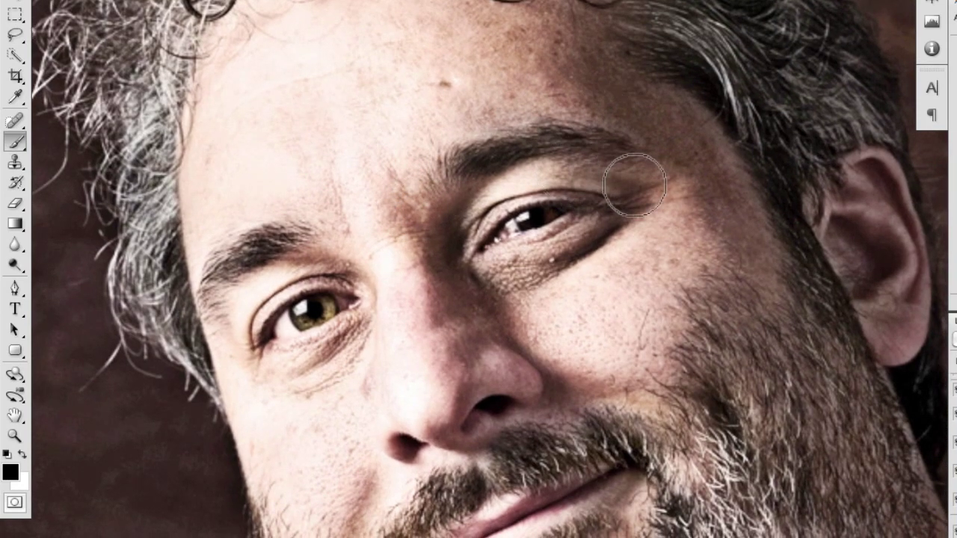
pyautogui.moveTo(741, 192); pyautogui.dragTo(555, 47)
pyautogui.moveTo(777, 173); pyautogui.dragTo(531, 89)
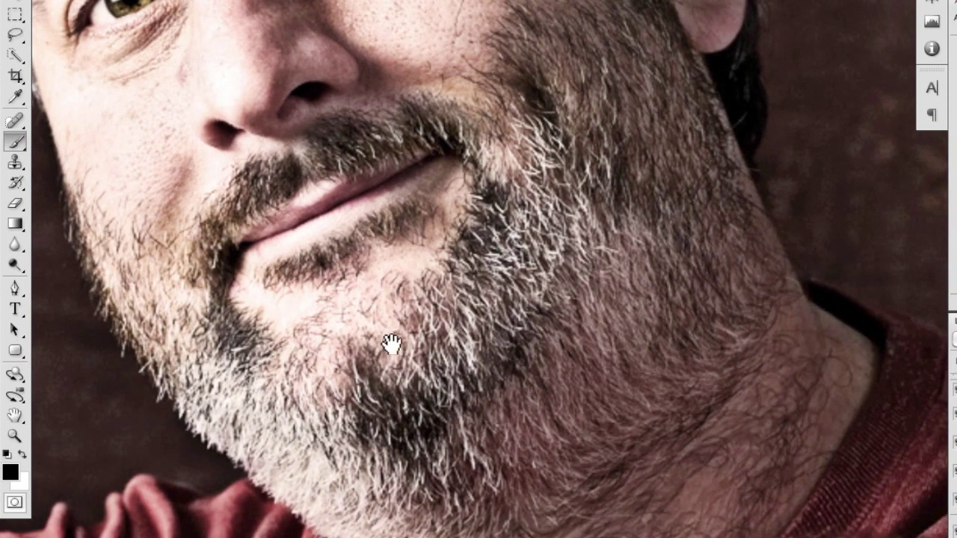
# - Work over the neck, outer cheek, temple and forehead with black on Layer 2 to refine the facial contours
pyautogui.moveTo(392, 344); pyautogui.dragTo(634, 205)
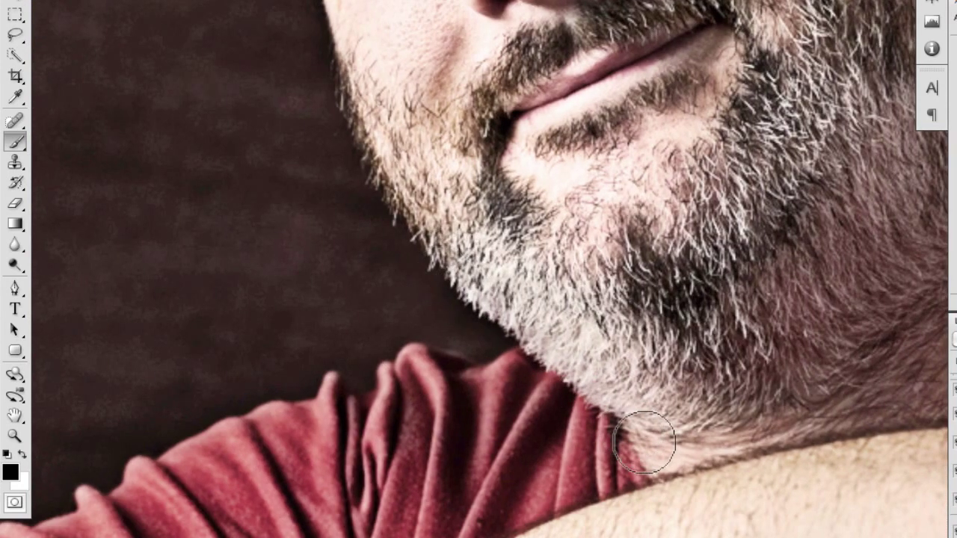
pyautogui.moveTo(483, 204); pyautogui.dragTo(562, 320)
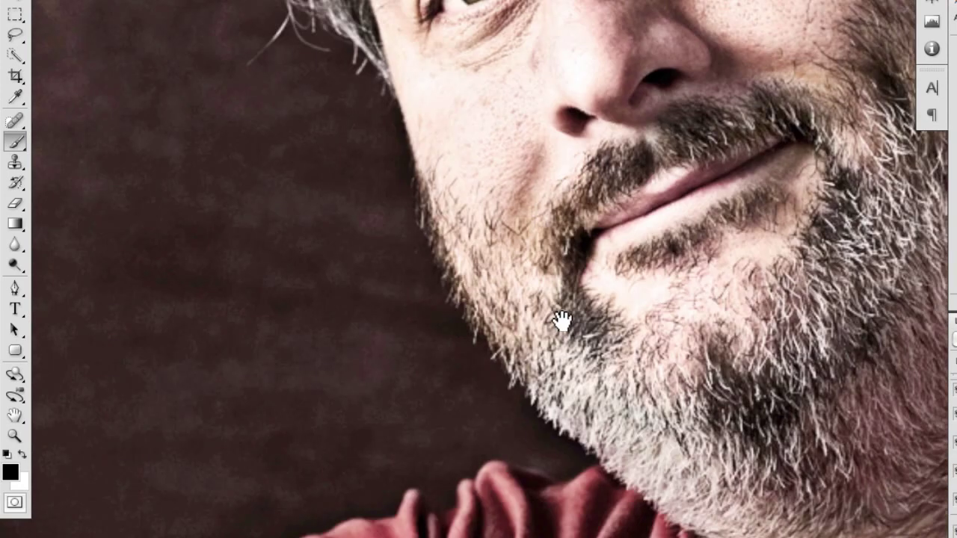
pyautogui.moveTo(470, 89); pyautogui.dragTo(462, 179)
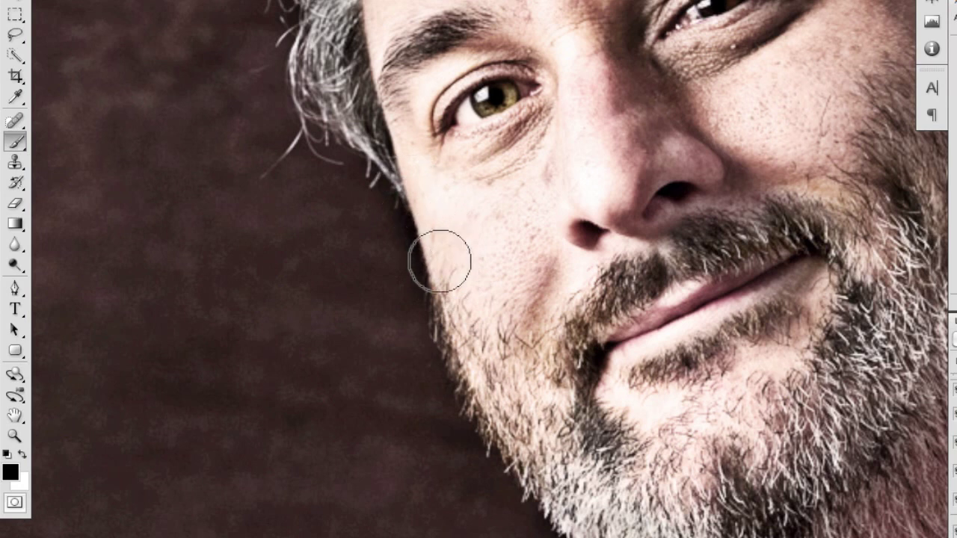
pyautogui.moveTo(374, 41); pyautogui.dragTo(385, 149)
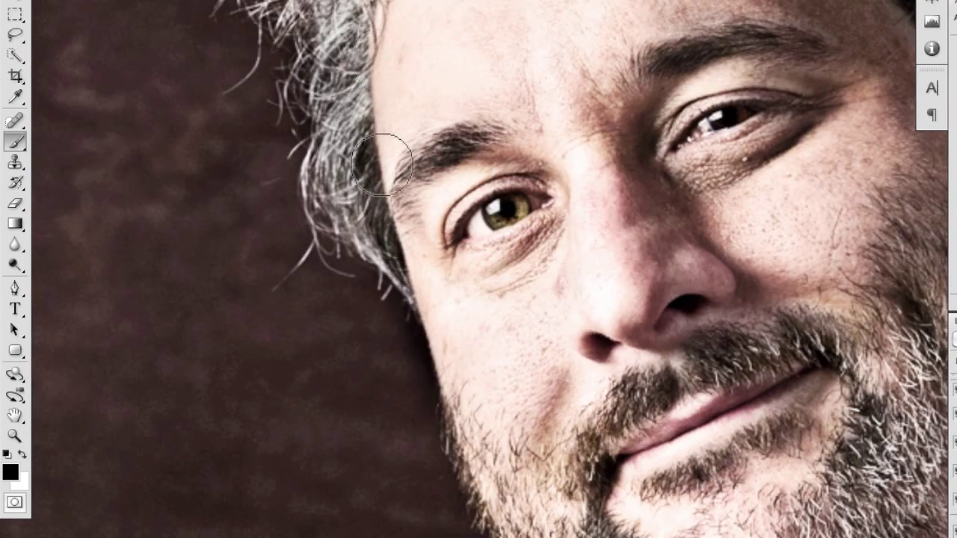
pyautogui.moveTo(381, 69); pyautogui.dragTo(381, 205)
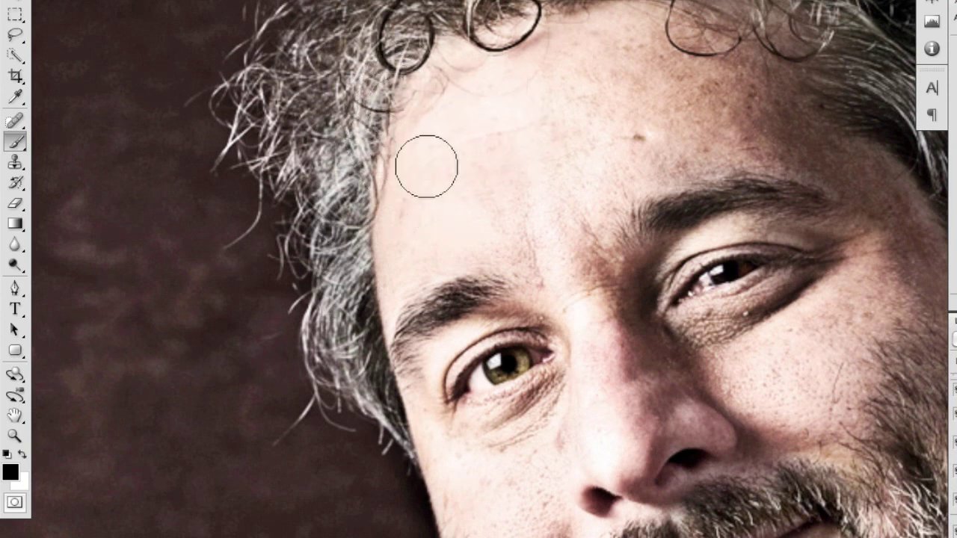
pyautogui.moveTo(582, 136)
pyautogui.mouseDown()
pyautogui.moveTo(541, 94)
pyautogui.moveTo(590, 261)
pyautogui.mouseUp()
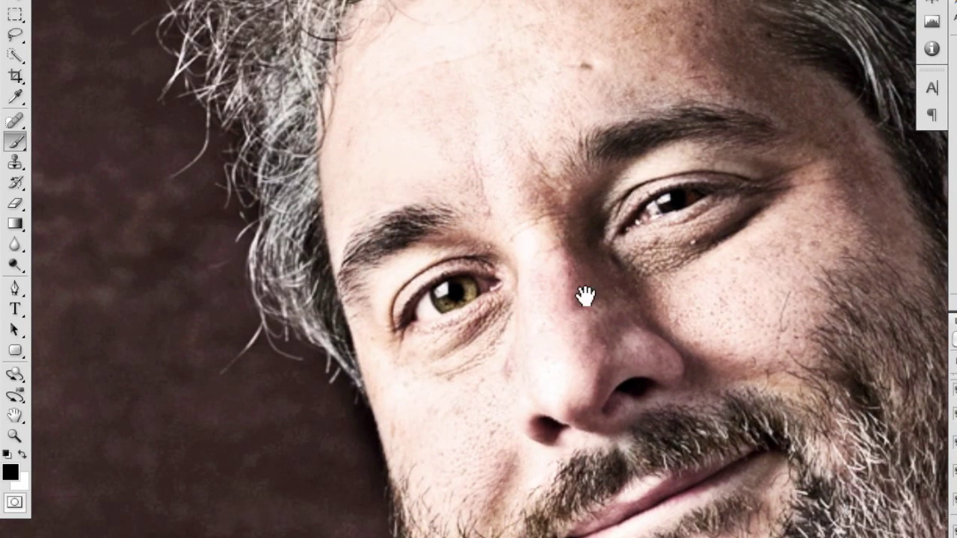
pyautogui.moveTo(521, 210); pyautogui.dragTo(460, 178)
pyautogui.moveTo(593, 212)
pyautogui.mouseDown()
pyautogui.moveTo(551, 241)
pyautogui.moveTo(491, 107)
pyautogui.moveTo(675, 68)
pyautogui.mouseUp()
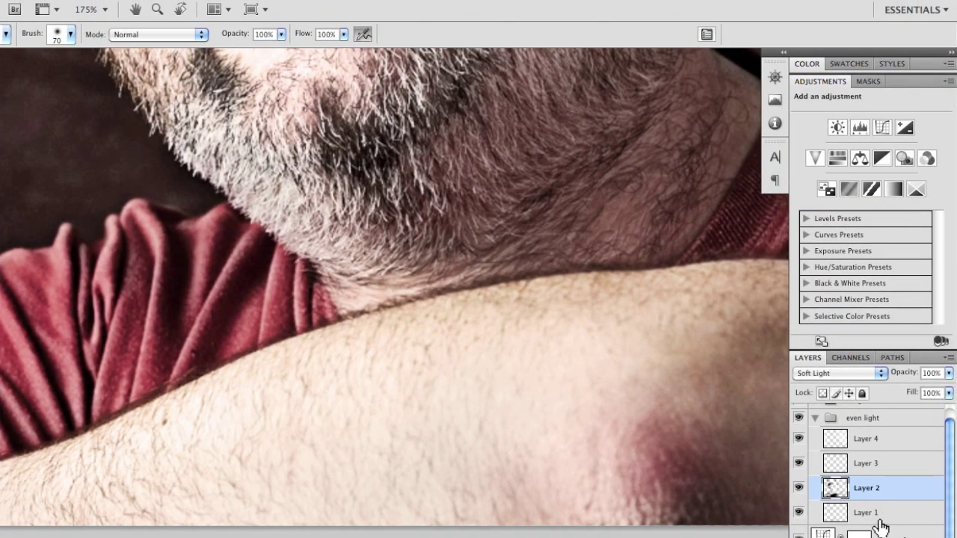
# - Select Layer 1, set the brush flow to 20%, and paint over the bright lower part of the forearm
pyautogui.click(883, 514)
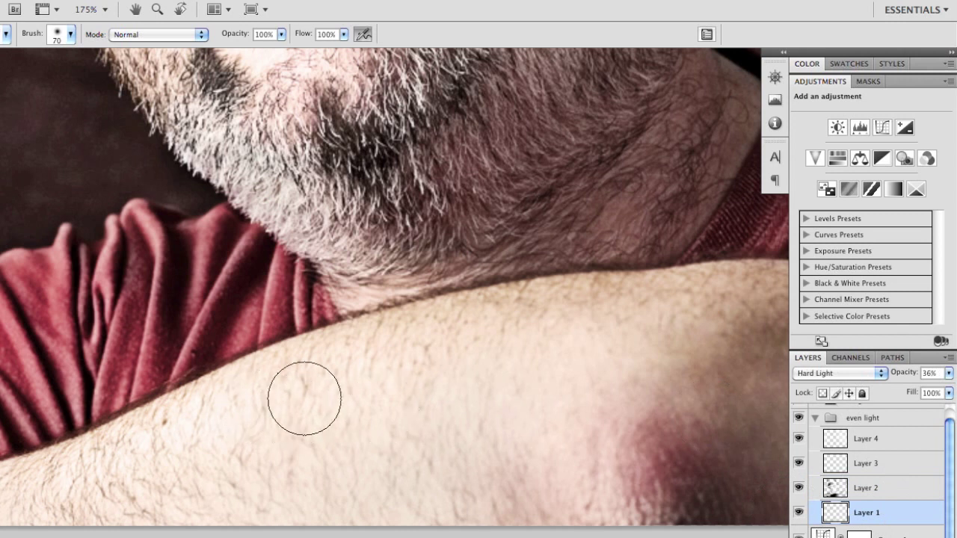
pyautogui.doubleClick(326, 34)
pyautogui.write('20')
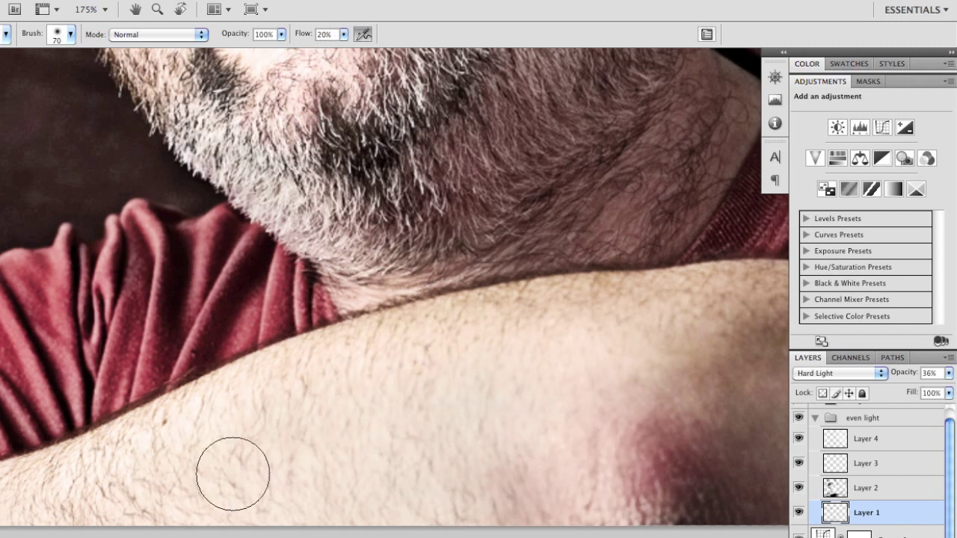
pyautogui.moveTo(290, 438); pyautogui.dragTo(500, 378)
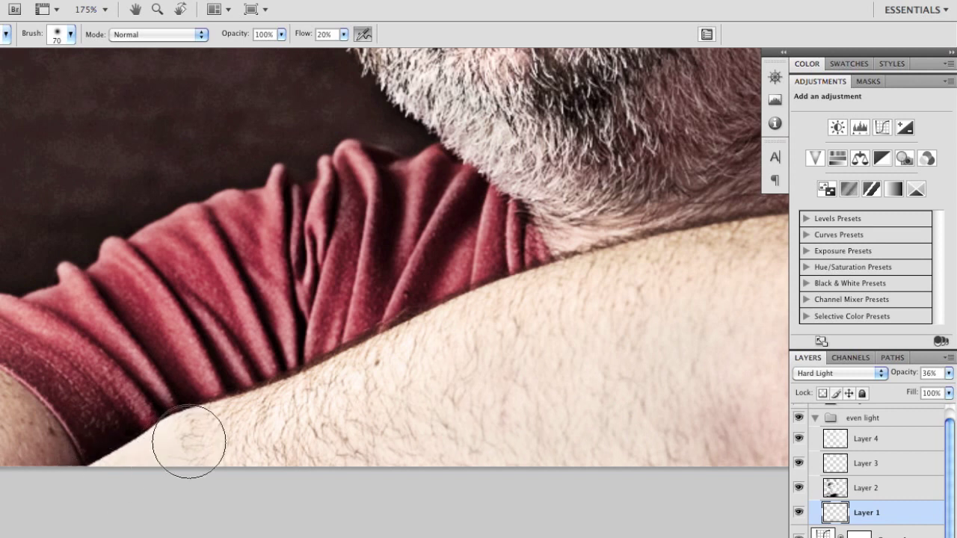
pyautogui.moveTo(116, 452)
pyautogui.mouseDown()
pyautogui.moveTo(252, 424)
pyautogui.moveTo(228, 441)
pyautogui.mouseUp()
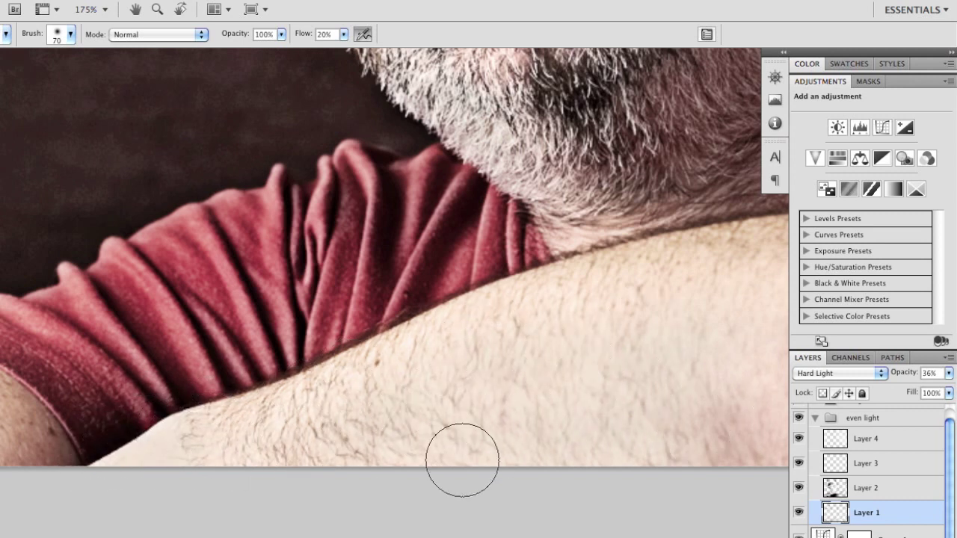
pyautogui.moveTo(523, 450); pyautogui.dragTo(384, 435)
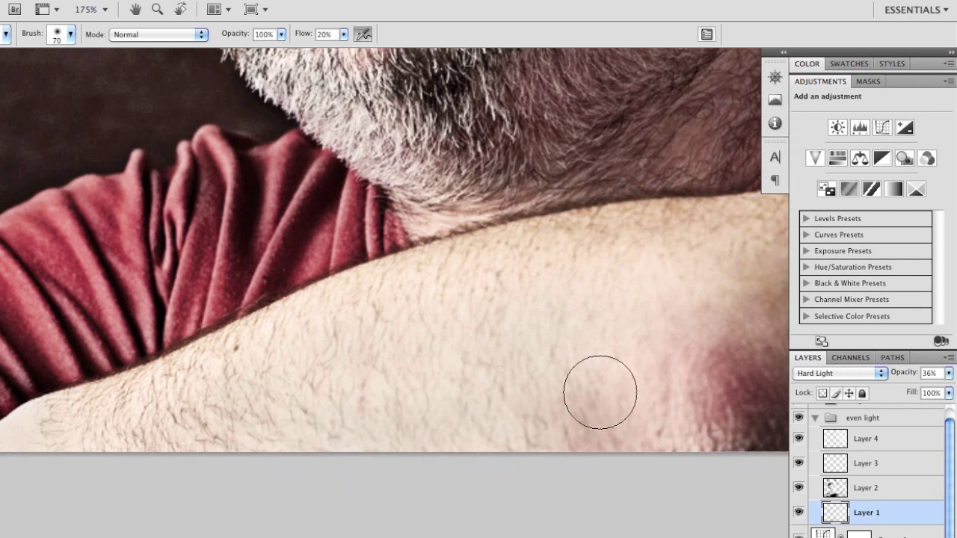
# - Even out the rest of the forearm toward the reddish elbow area on Layer 1 and check the shirt's shoulder
pyautogui.moveTo(583, 351); pyautogui.dragTo(640, 367)
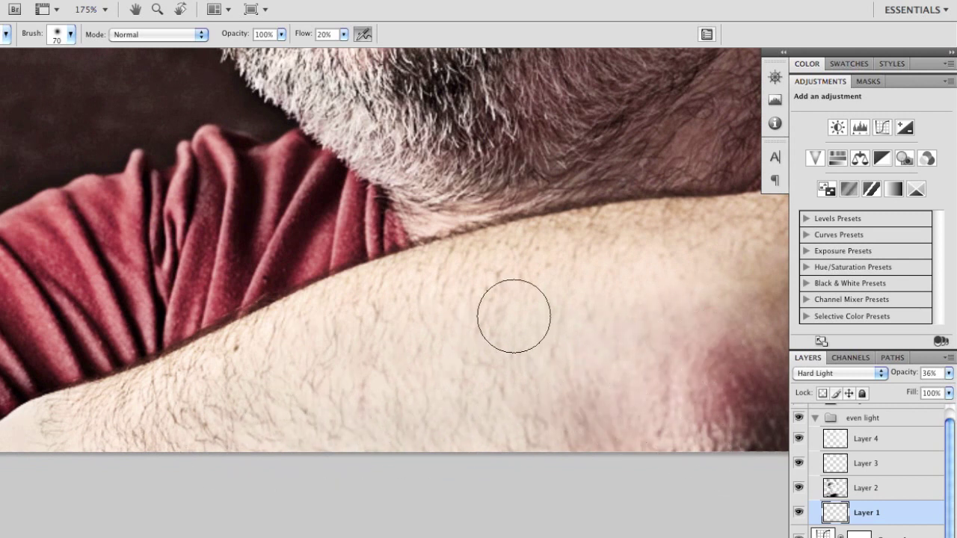
pyautogui.moveTo(512, 303); pyautogui.dragTo(513, 384)
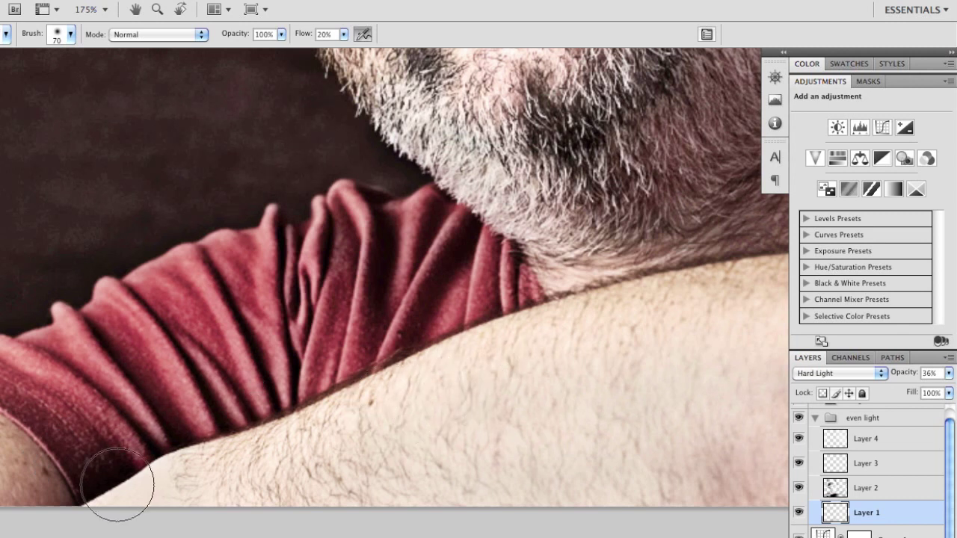
pyautogui.moveTo(427, 367); pyautogui.dragTo(336, 381)
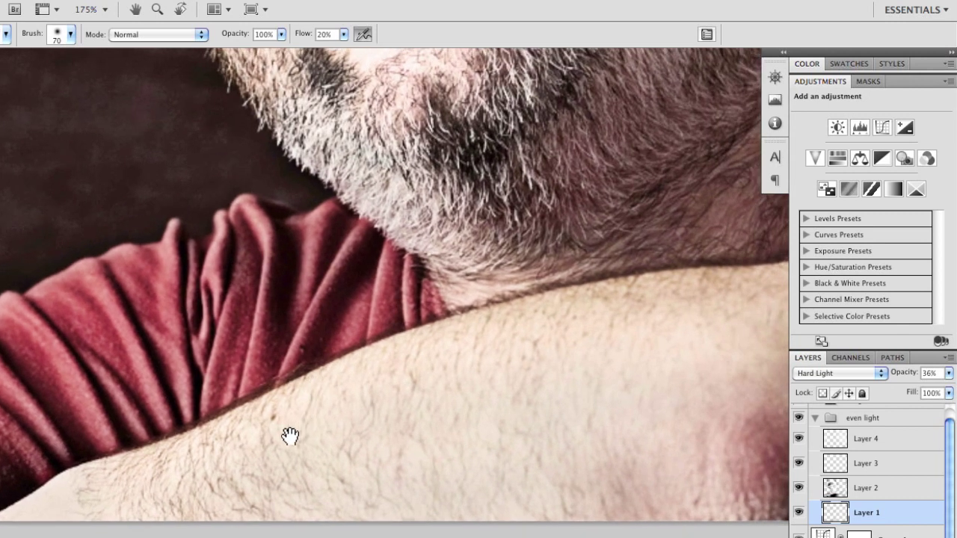
pyautogui.moveTo(431, 395); pyautogui.dragTo(312, 348)
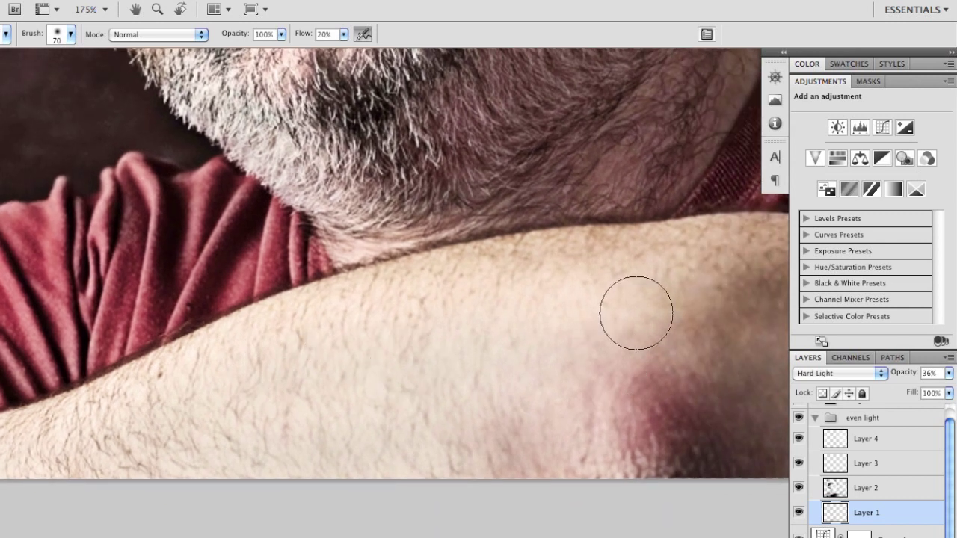
pyautogui.moveTo(486, 366); pyautogui.dragTo(197, 466)
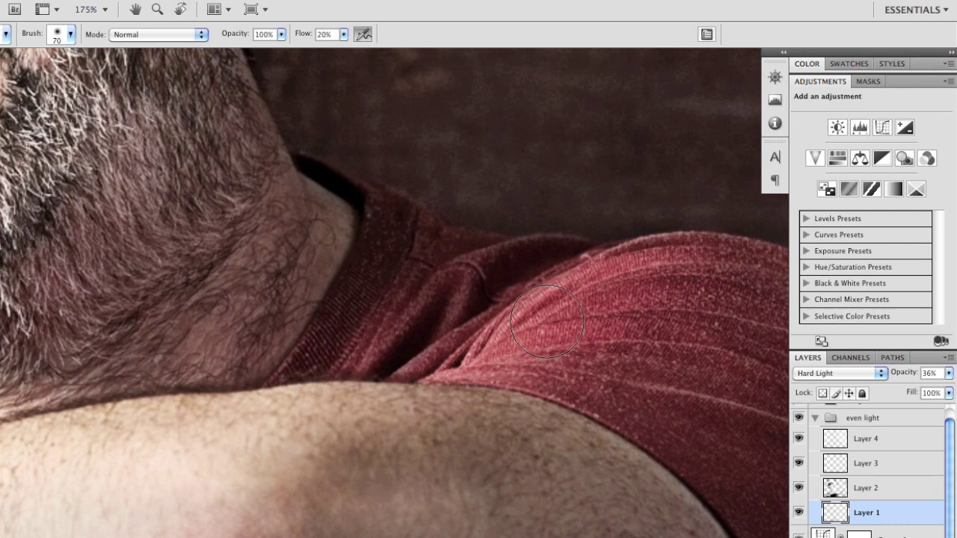
pyautogui.moveTo(448, 344)
pyautogui.mouseDown()
pyautogui.moveTo(459, 384)
pyautogui.moveTo(395, 444)
pyautogui.moveTo(512, 368)
pyautogui.mouseUp()
pyautogui.moveTo(205, 373); pyautogui.dragTo(318, 433)
# - Reduce the brush size to 30 and even out the skin below the lower lip and on the face on Layer 1
pyautogui.press('[')
pyautogui.press('[')
pyautogui.press('[')
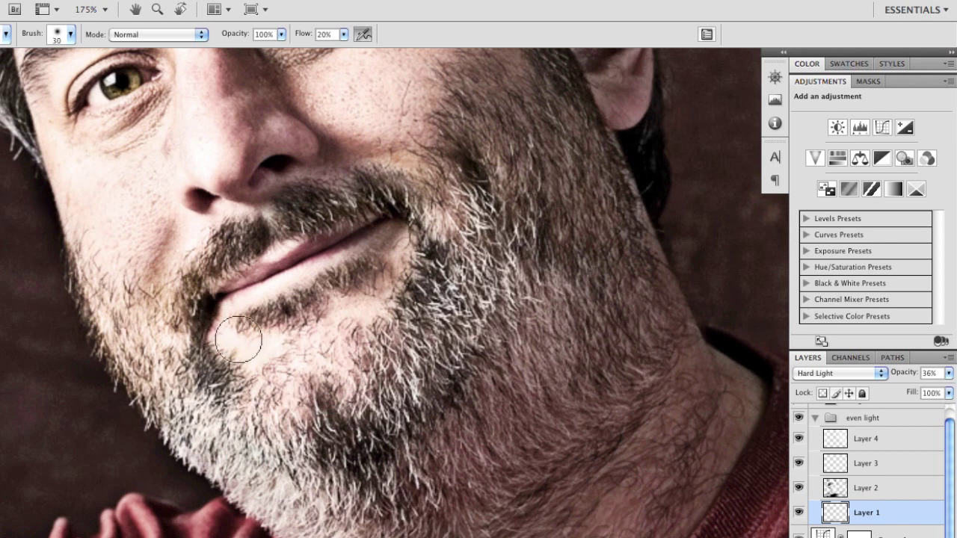
pyautogui.moveTo(278, 339)
pyautogui.mouseDown()
pyautogui.moveTo(315, 336)
pyautogui.moveTo(222, 344)
pyautogui.moveTo(293, 283)
pyautogui.mouseUp()
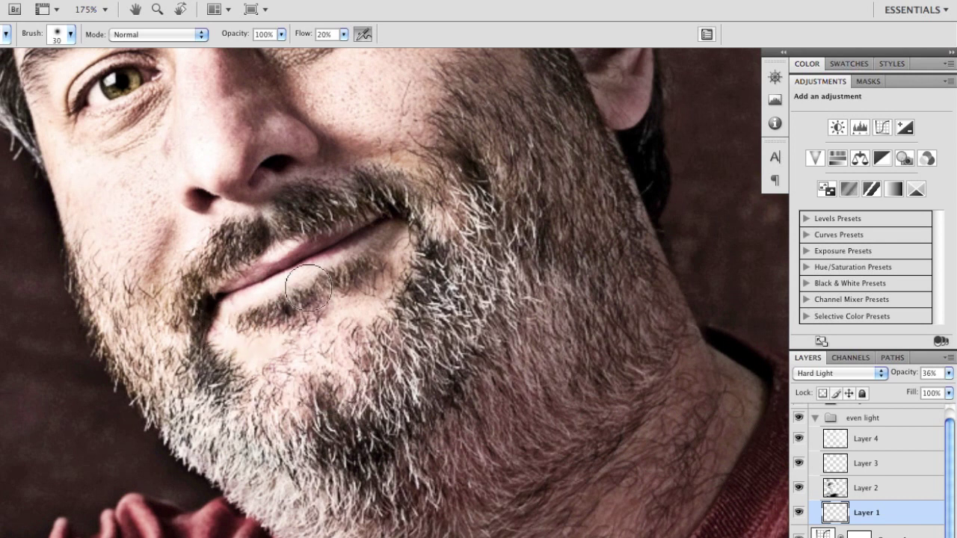
pyautogui.scroll(5, 307, 290)
pyautogui.hscroll(-5, 308, 290)
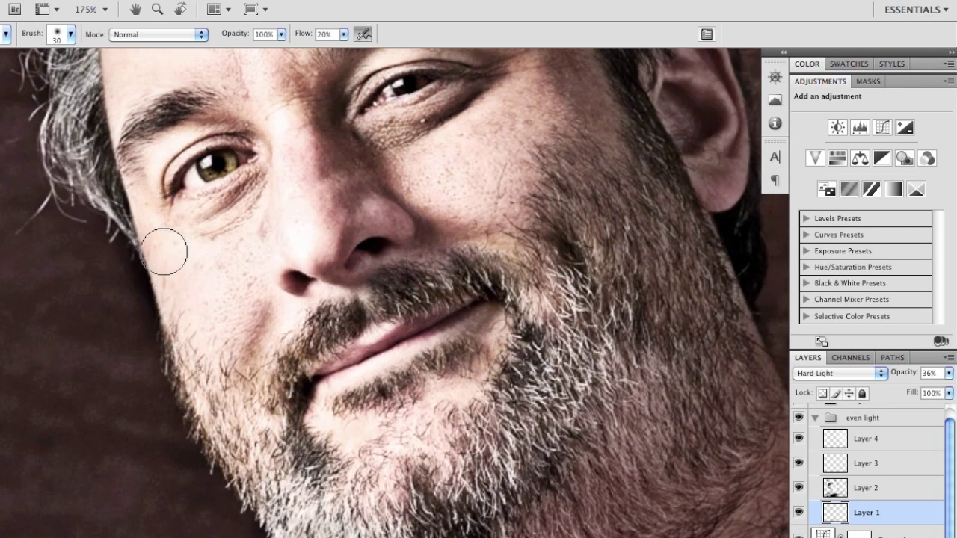
pyautogui.scroll(5, 149, 196)
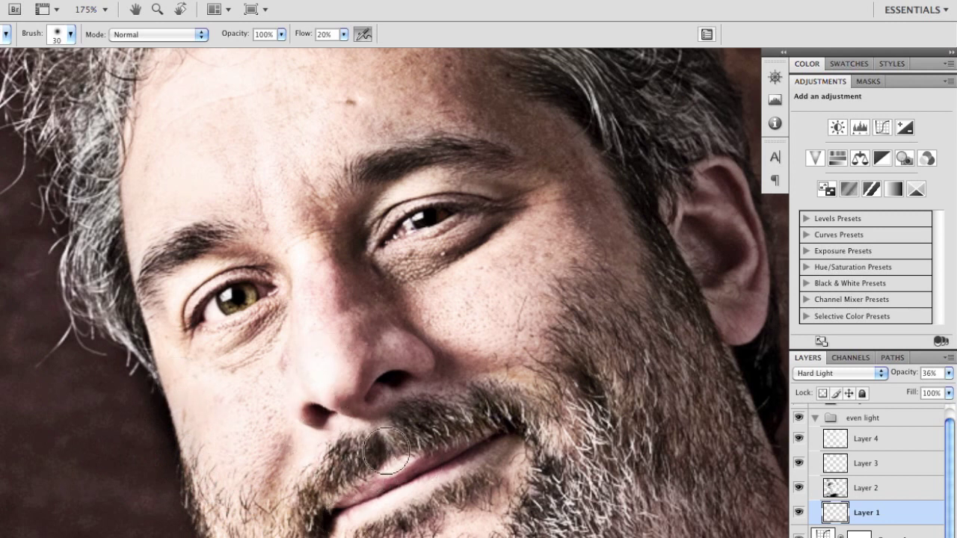
# - Select Layer 2 and lighten the shadows around the nose bridge, brow and shaded eye with white
pyautogui.click(868, 496)
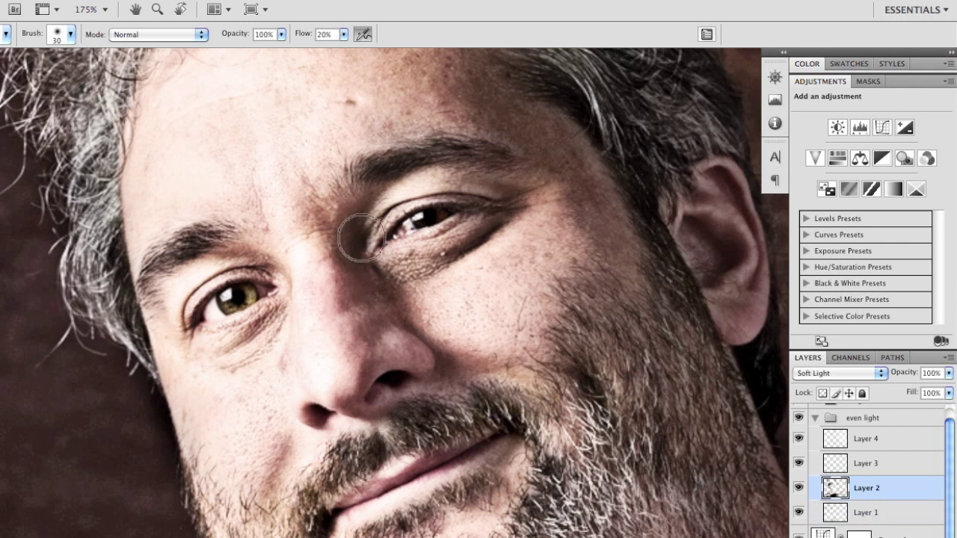
pyautogui.moveTo(384, 200); pyautogui.dragTo(299, 284)
pyautogui.moveTo(457, 170); pyautogui.dragTo(507, 248)
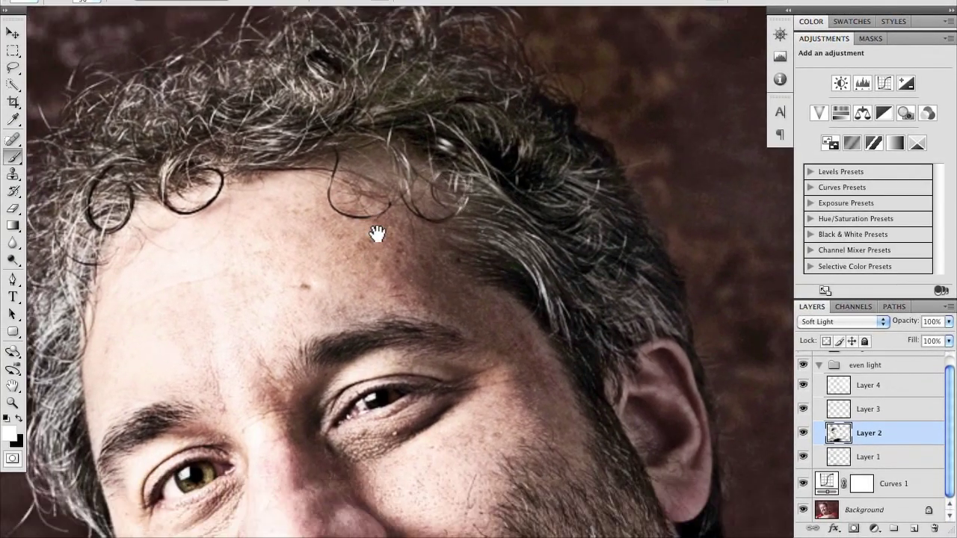
pyautogui.moveTo(377, 234); pyautogui.dragTo(387, 182)
pyautogui.scroll(-3, 377, 130)
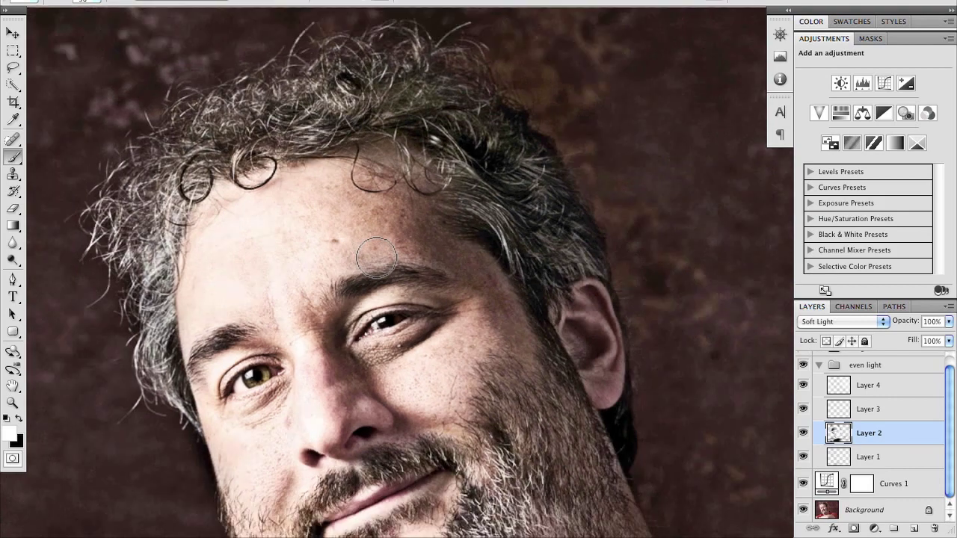
pyautogui.scroll(5, 399, 369)
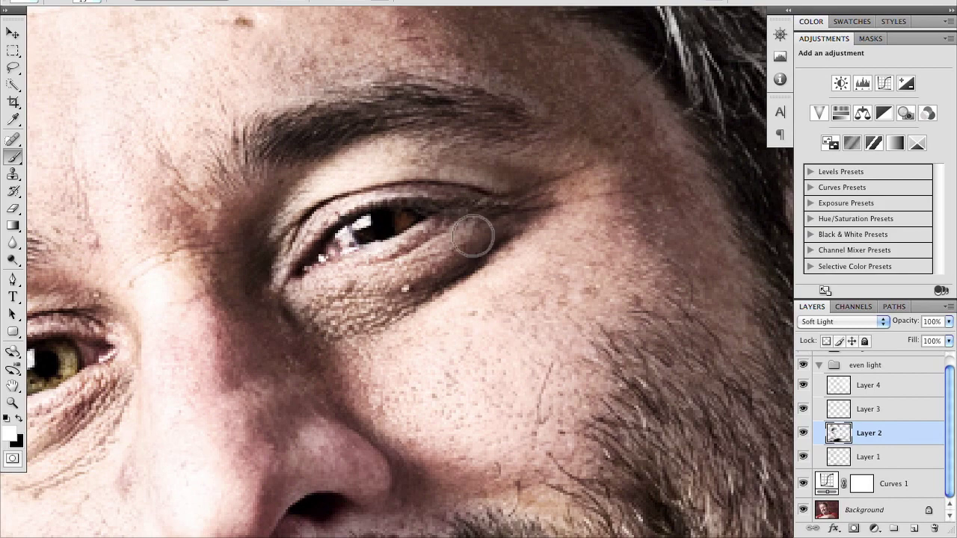
pyautogui.scroll(-6, 472, 233)
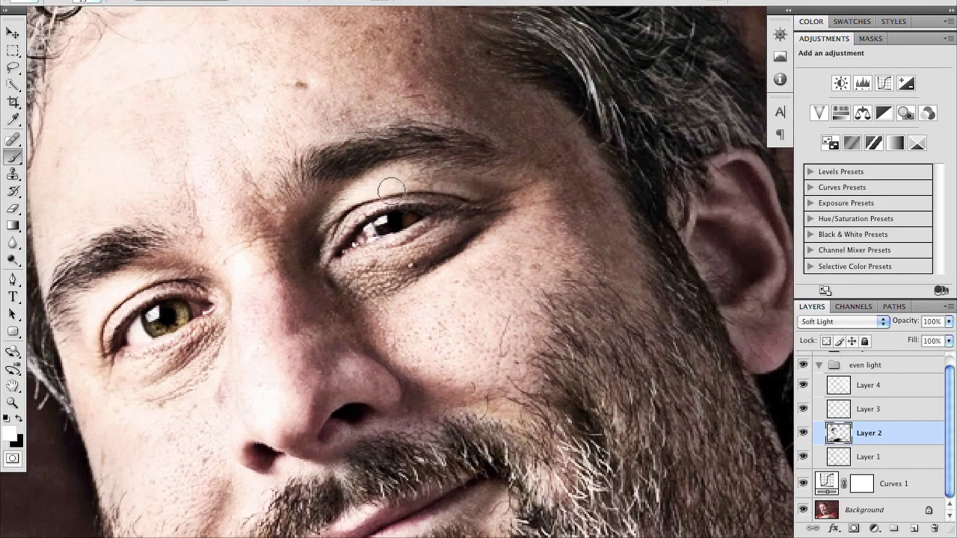
# - Collapse the even light group and reduce the whole group's opacity to 79%
pyautogui.scroll(-3, 386, 196)
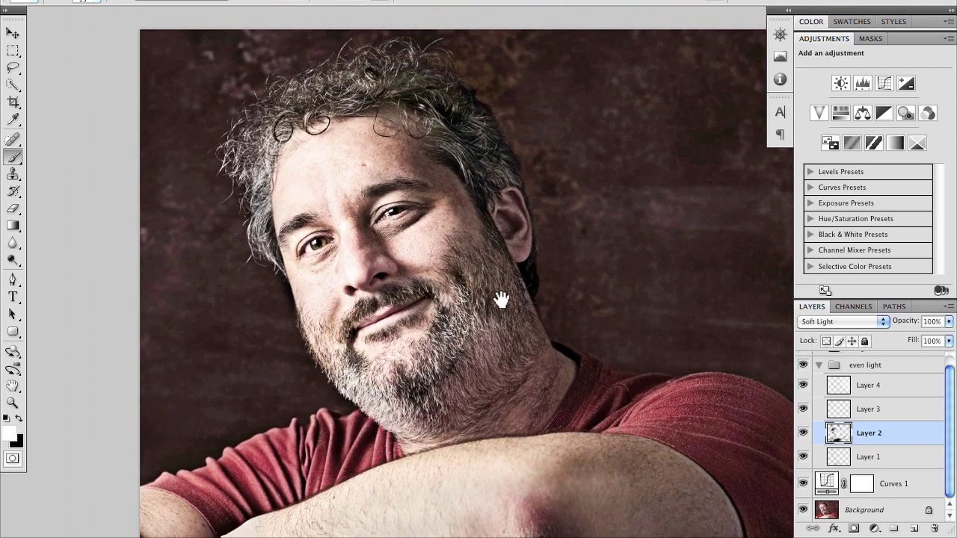
pyautogui.moveTo(501, 299); pyautogui.dragTo(390, 267)
pyautogui.scroll(-4, 338, 231)
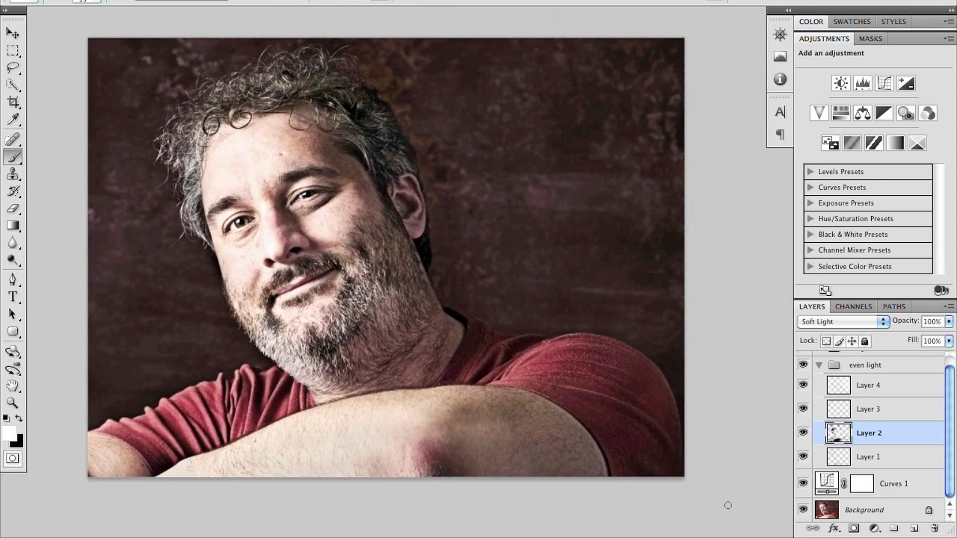
pyautogui.click(819, 365)
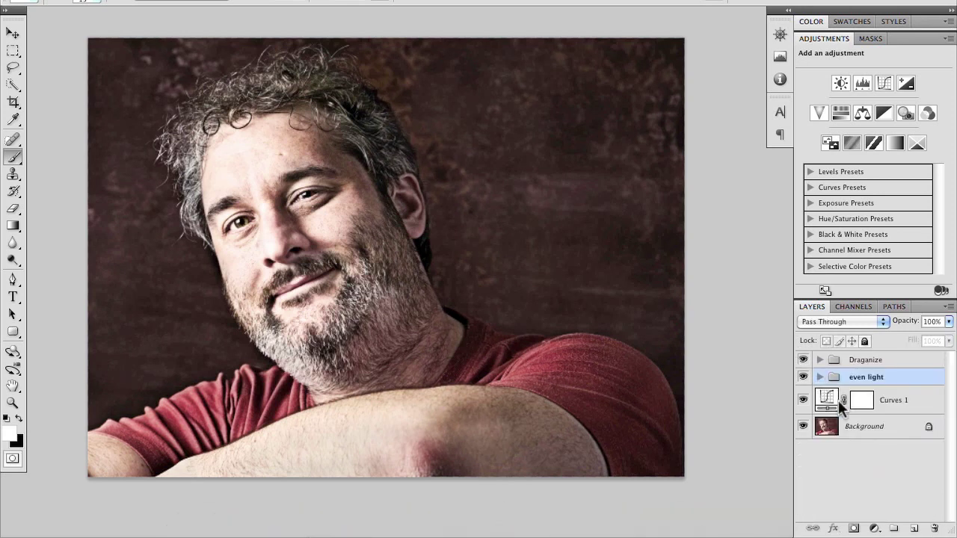
pyautogui.click(880, 360)
pyautogui.moveTo(883, 325)
pyautogui.mouseDown()
pyautogui.moveTo(871, 325)
pyautogui.moveTo(912, 331)
pyautogui.moveTo(874, 332)
pyautogui.moveTo(896, 335)
pyautogui.mouseUp()
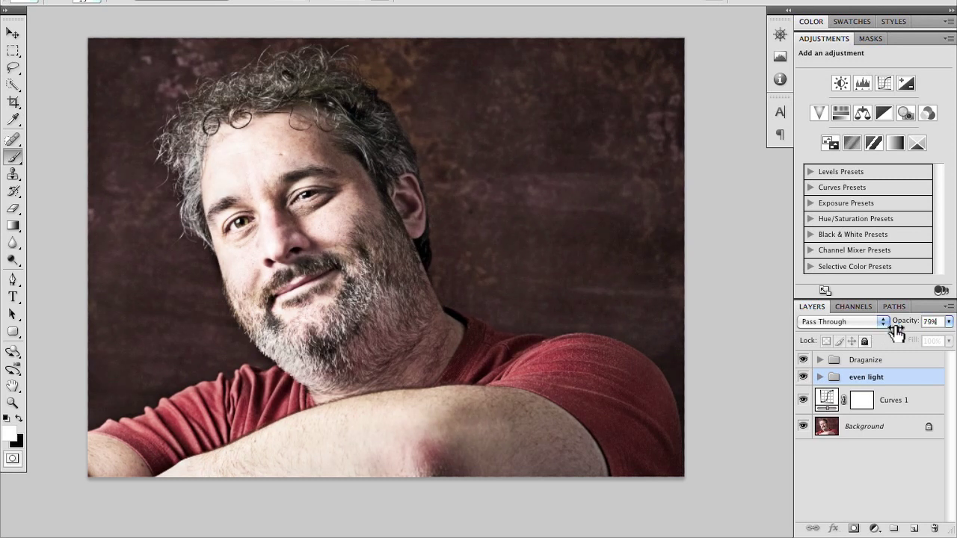
# - Raise the opacity of Layer 4 inside the even light group to 100% and collapse the group again
pyautogui.click(819, 377)
pyautogui.click(877, 406)
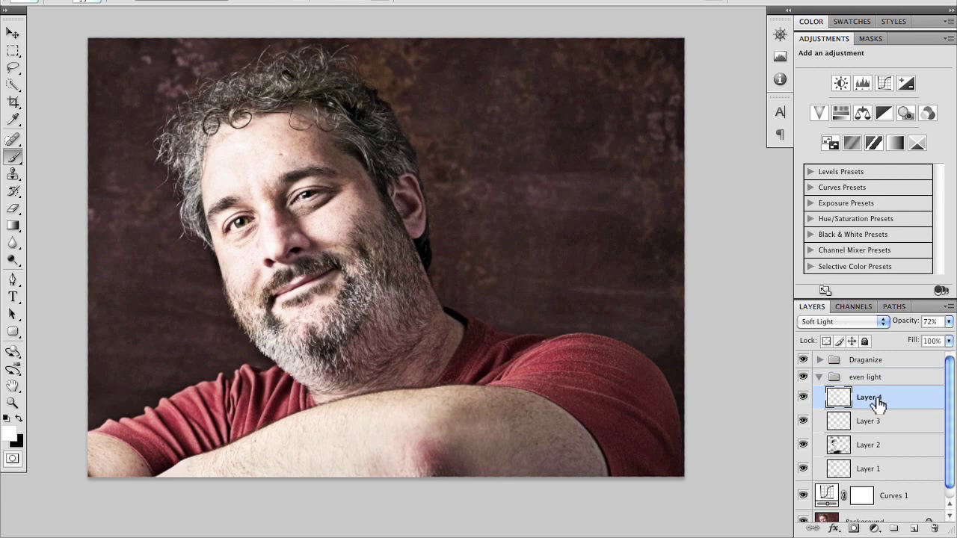
pyautogui.moveTo(903, 322); pyautogui.dragTo(951, 329)
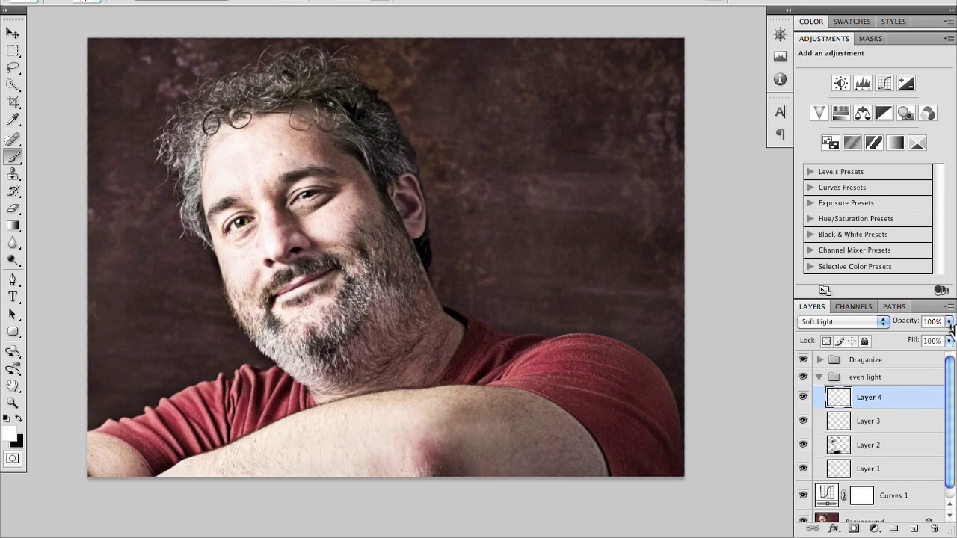
pyautogui.click(819, 377)
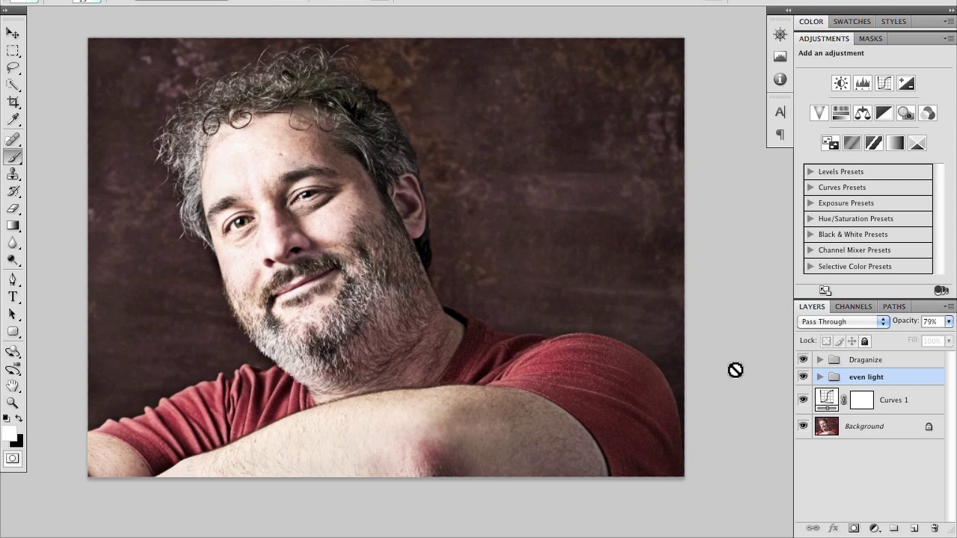
pyautogui.moveTo(268, 297); pyautogui.dragTo(374, 346)
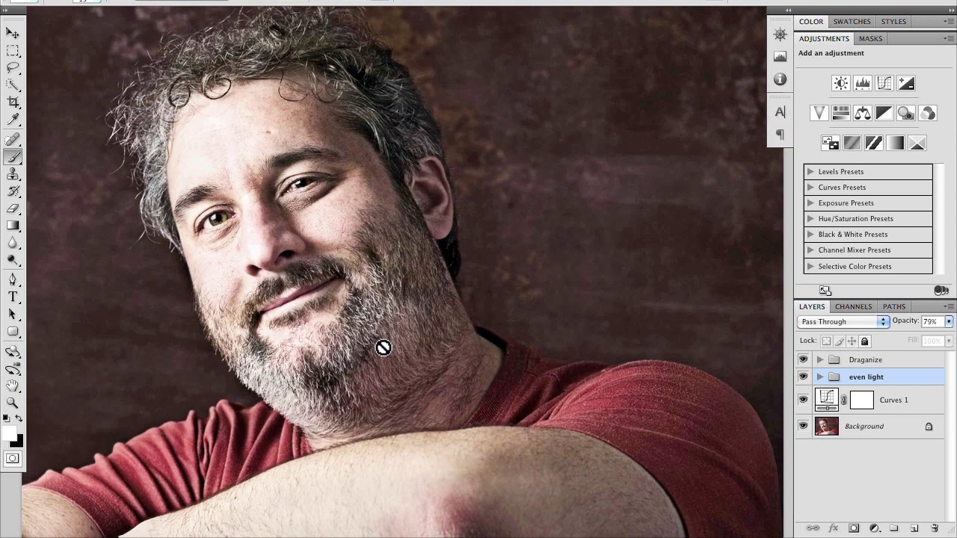